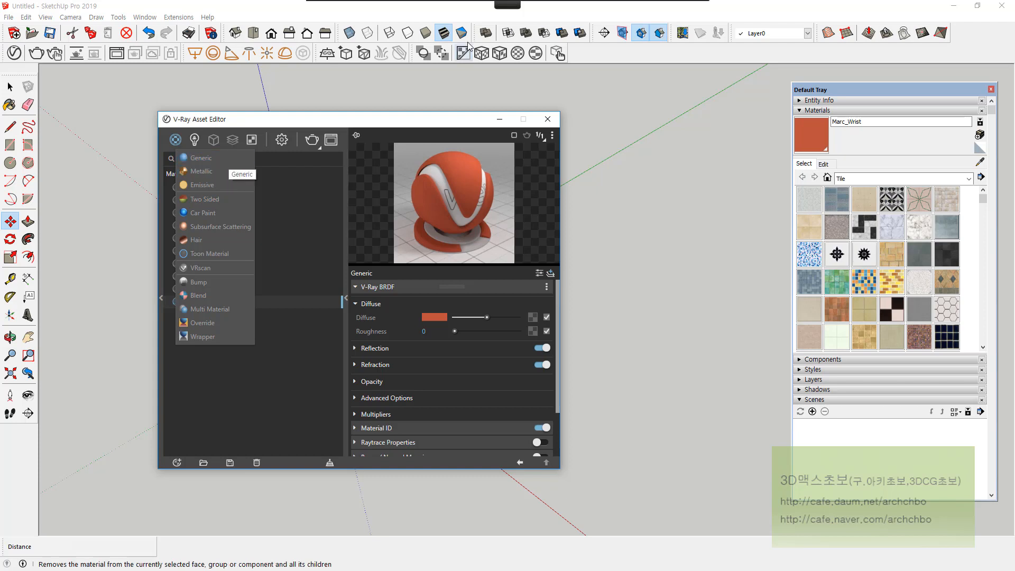
mouse_move(402, 1)
click(351, 12)
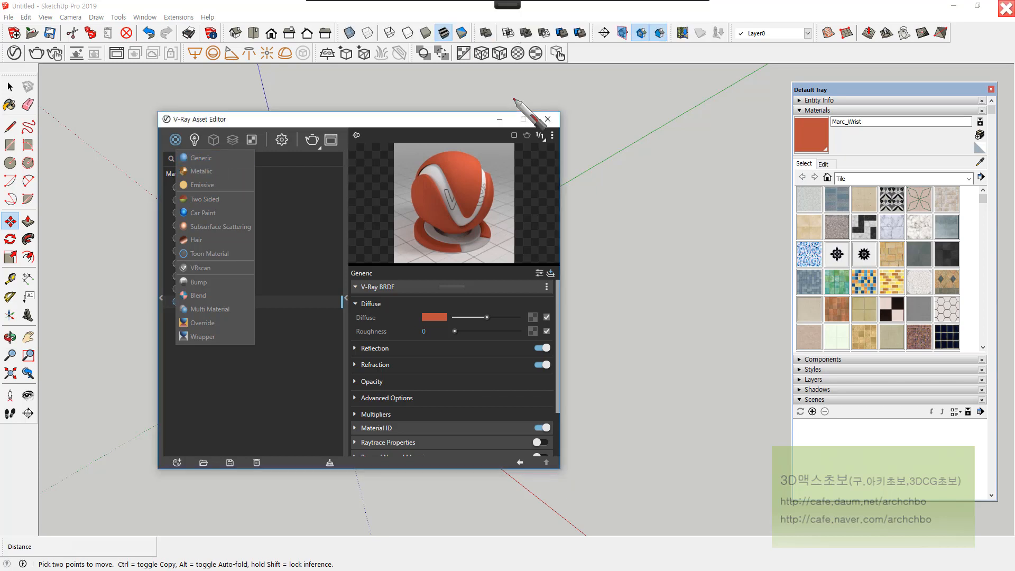
mouse_move(574, 81)
mouse_down()
mouse_move(565, 83)
mouse_move(679, 87)
mouse_up()
click(661, 94)
drag(684, 78, 687, 99)
mouse_move(694, 89)
mouse_down()
mouse_move(729, 90)
mouse_move(673, 117)
mouse_move(697, 109)
mouse_move(693, 126)
mouse_move(724, 120)
mouse_move(721, 133)
mouse_up()
mouse_move(598, 153)
mouse_down()
mouse_move(707, 150)
mouse_move(709, 182)
mouse_up()
mouse_move(623, 183)
mouse_down()
mouse_move(673, 216)
mouse_move(703, 180)
mouse_move(721, 190)
mouse_move(760, 172)
mouse_move(712, 228)
mouse_move(737, 216)
mouse_up()
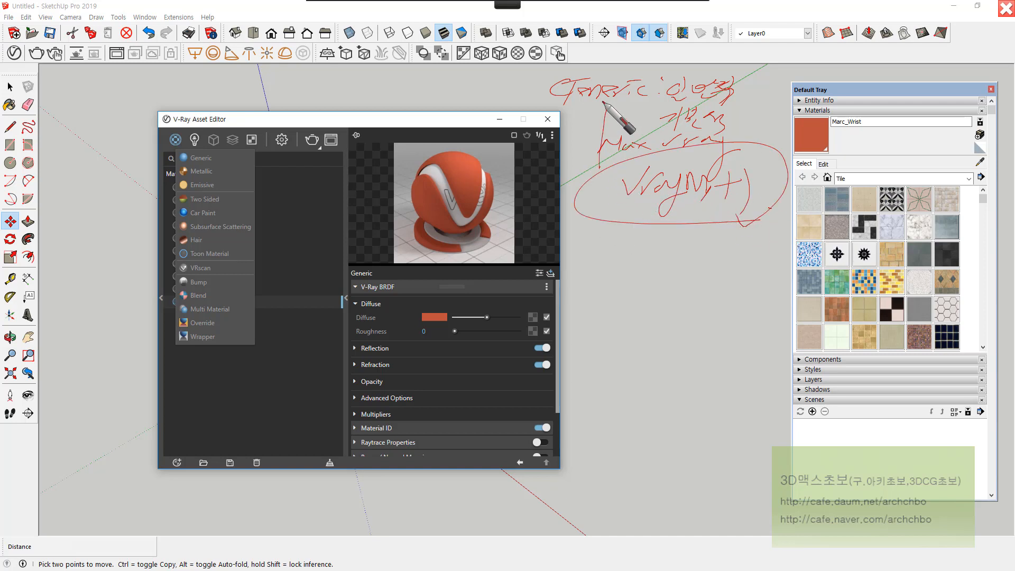
drag(605, 102, 591, 192)
drag(575, 127, 584, 125)
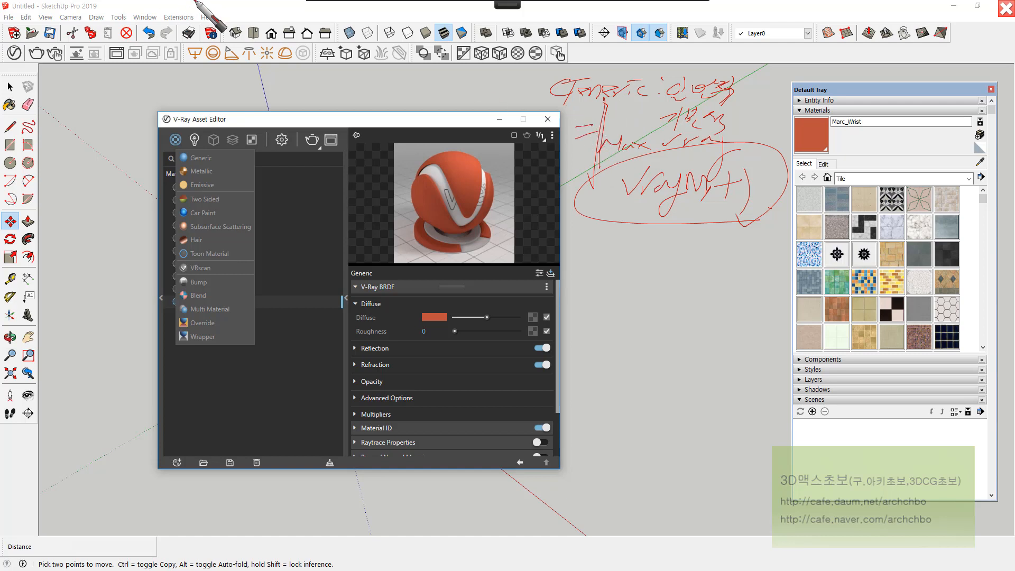
mouse_move(314, 2)
click(324, 20)
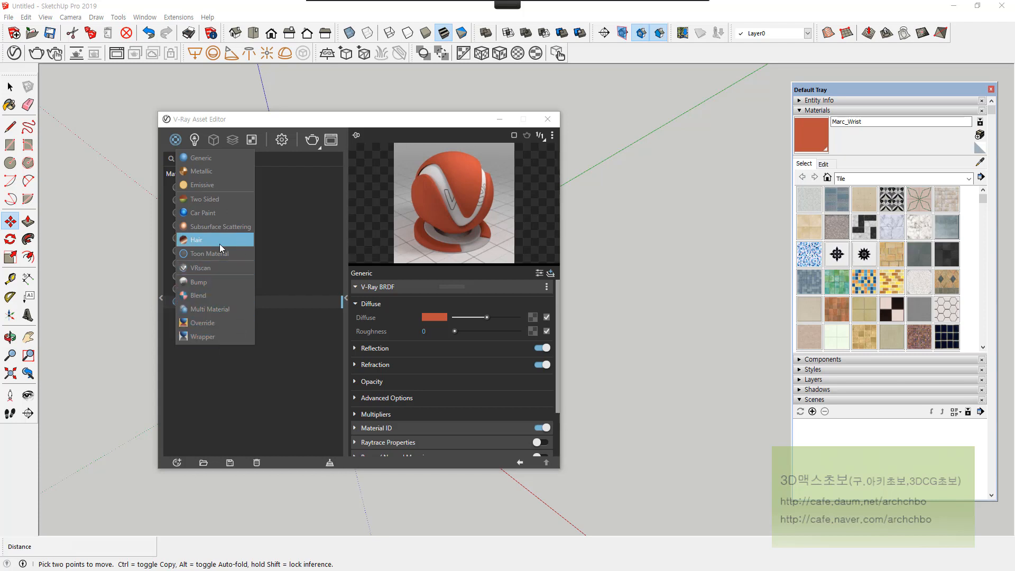
- Move the V-Ray Asset Editor aside and create a new Generic material
drag(357, 127, 254, 130)
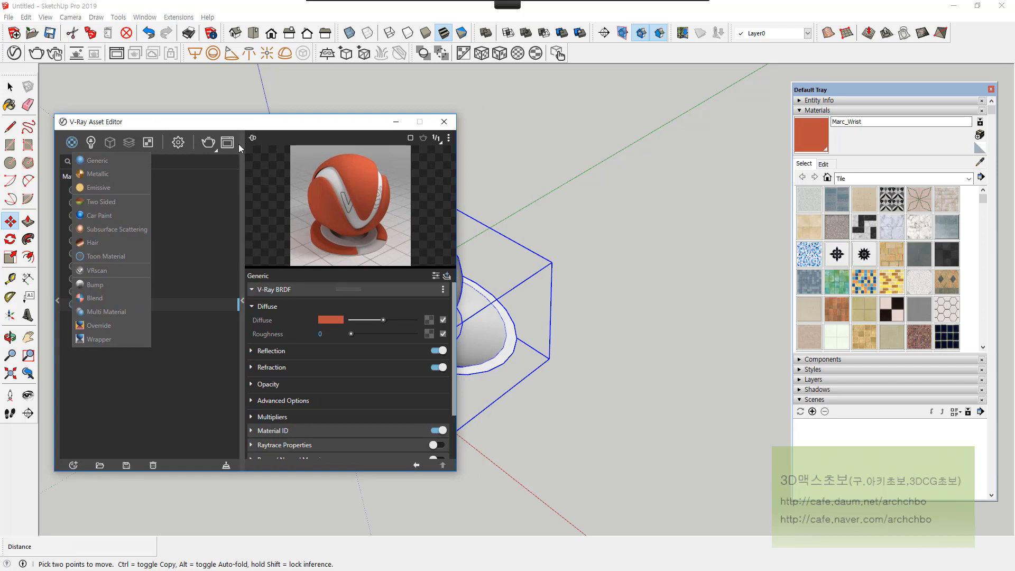
click(107, 160)
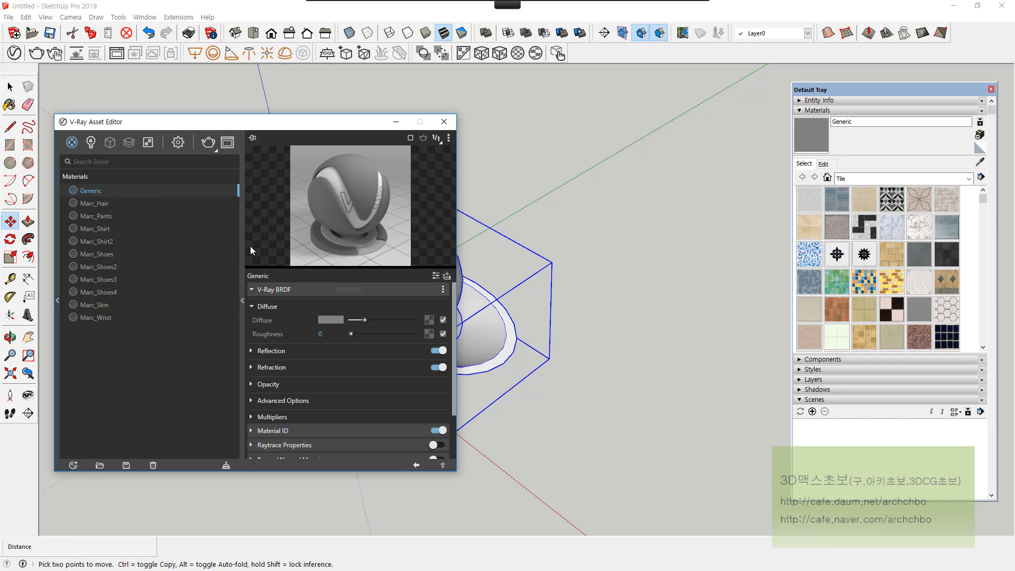
mouse_move(502, 3)
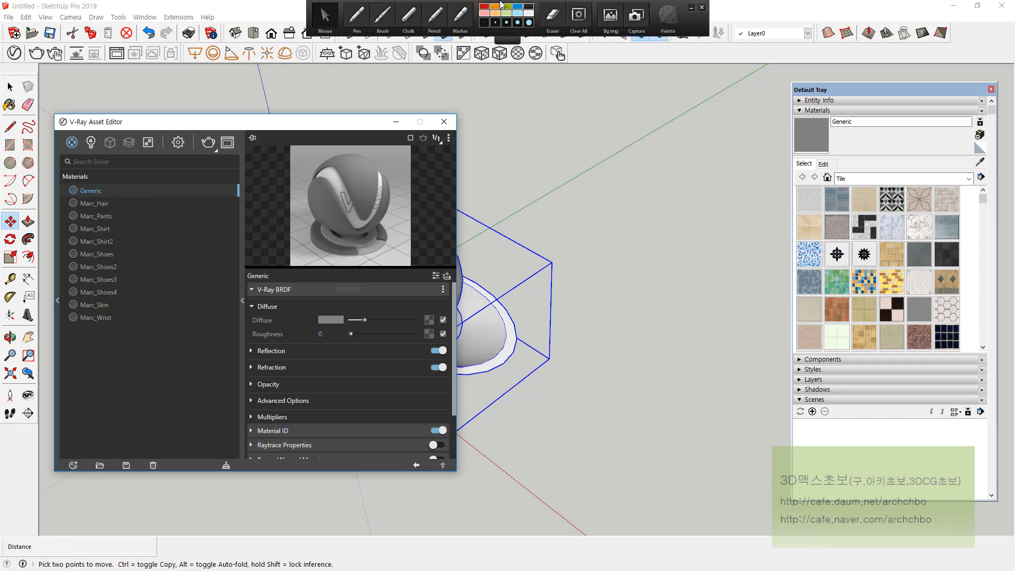
click(348, 23)
mouse_move(503, 91)
mouse_down()
mouse_move(499, 100)
mouse_move(541, 83)
mouse_move(586, 89)
mouse_move(608, 110)
mouse_up()
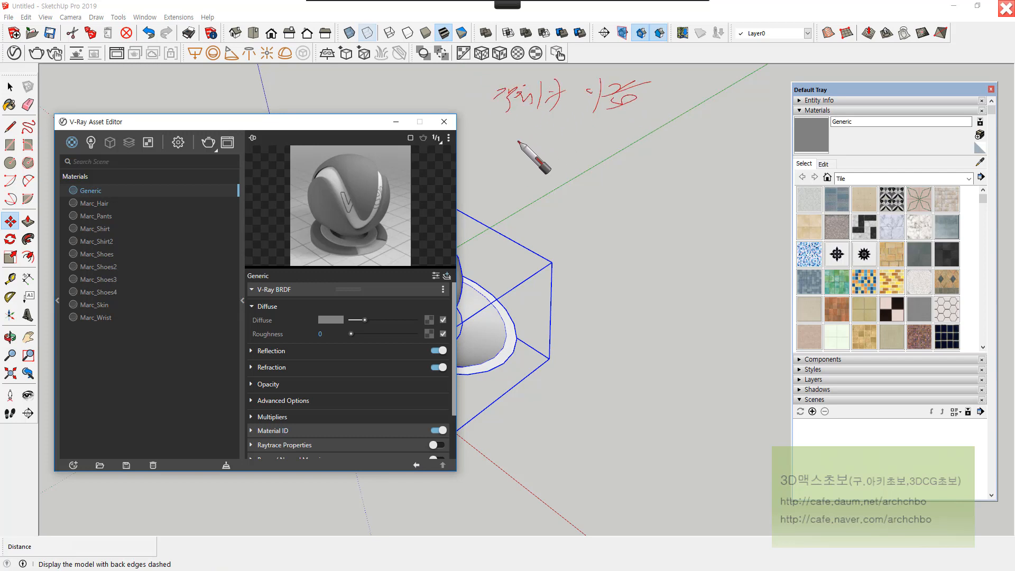
mouse_move(519, 151)
mouse_down()
mouse_move(610, 142)
mouse_move(571, 140)
mouse_up()
mouse_move(505, 176)
mouse_down()
mouse_move(514, 191)
mouse_move(535, 177)
mouse_move(557, 192)
mouse_move(575, 177)
mouse_move(603, 190)
mouse_move(566, 181)
mouse_up()
drag(483, 84, 472, 177)
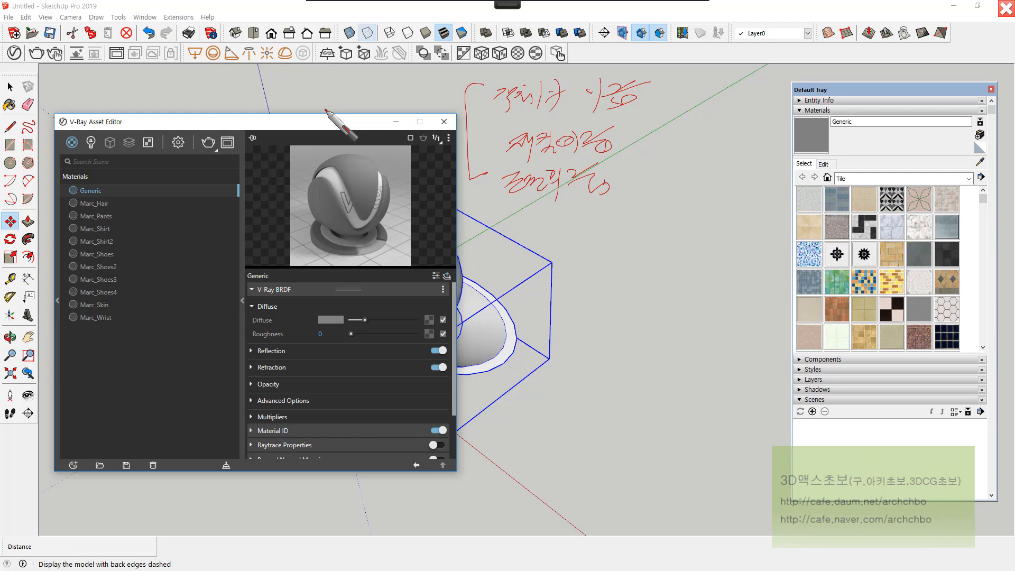
drag(501, 121, 626, 117)
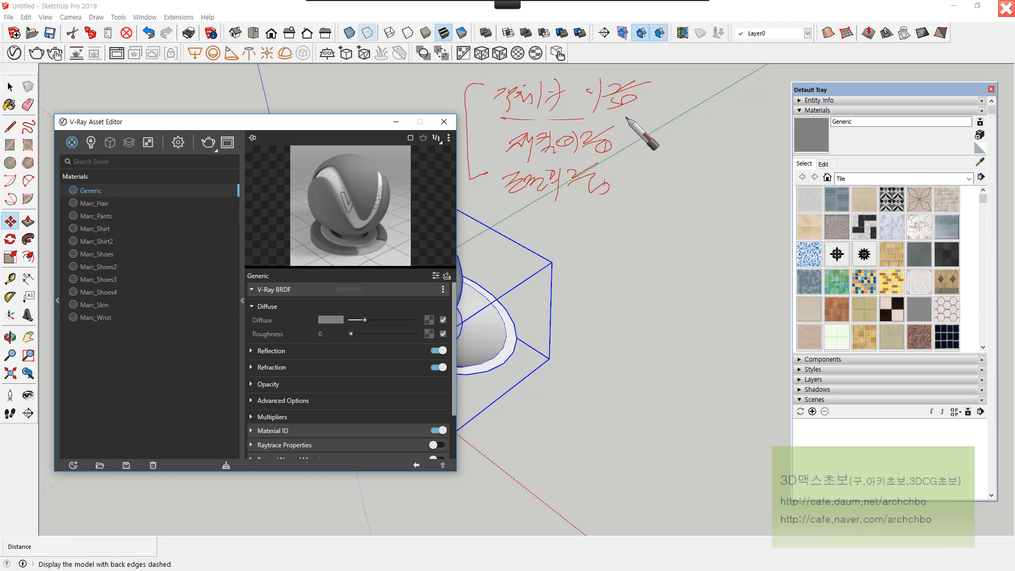
drag(508, 153, 608, 140)
drag(481, 201, 608, 194)
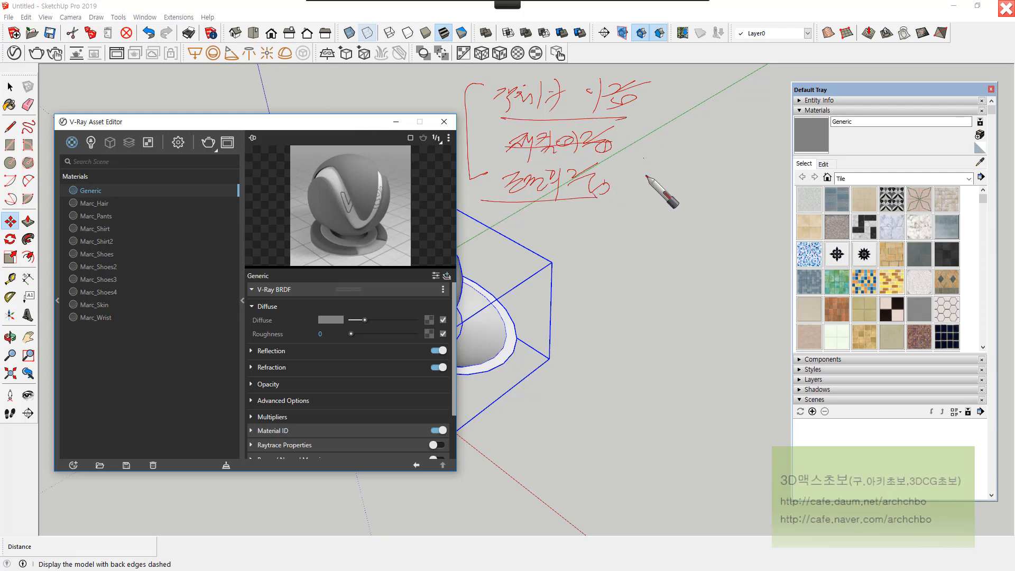
drag(642, 158, 614, 201)
mouse_move(587, 261)
mouse_down()
mouse_move(613, 242)
mouse_move(653, 248)
mouse_move(667, 227)
mouse_move(673, 235)
mouse_up()
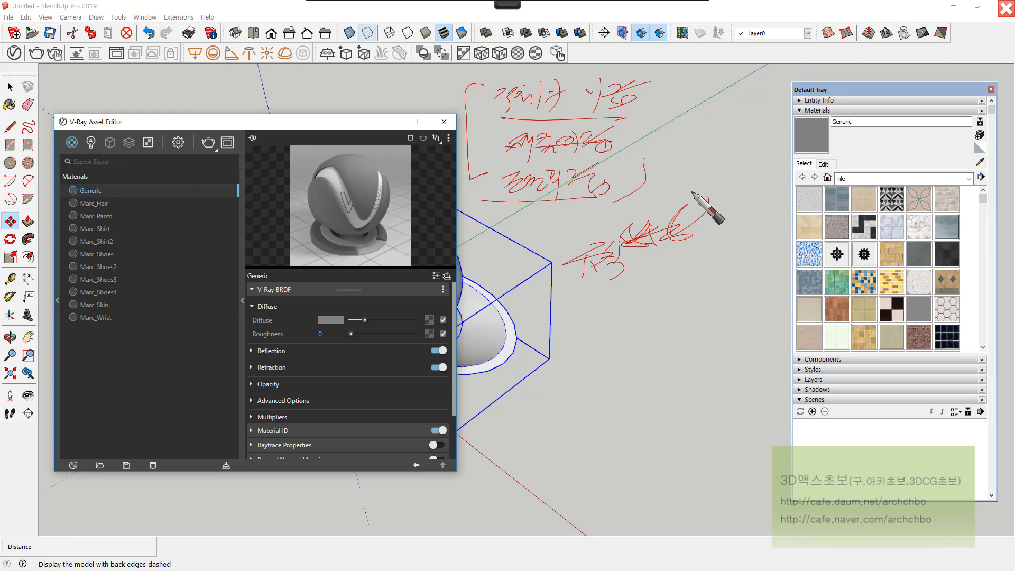
drag(483, 109, 635, 105)
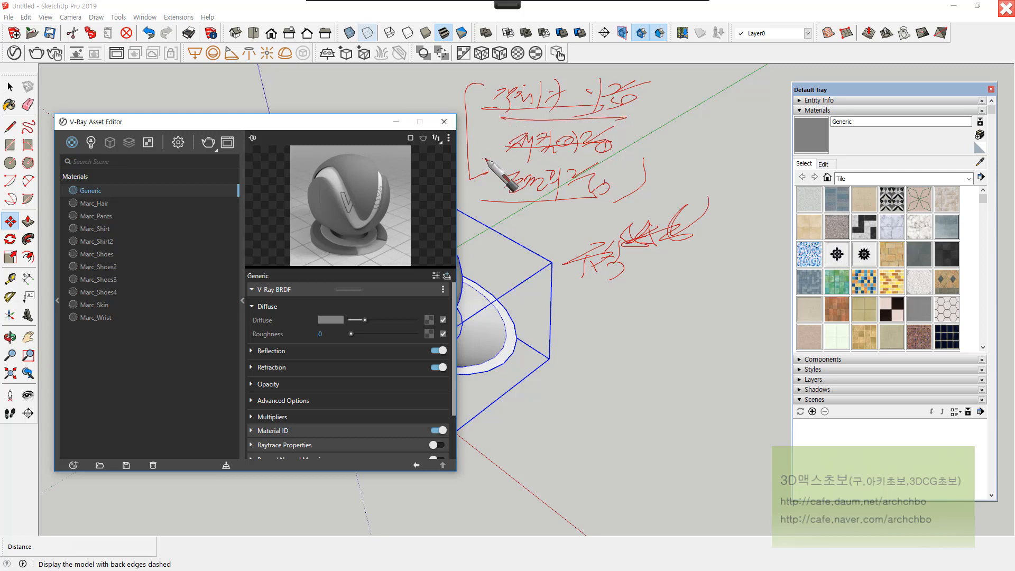
mouse_move(486, 158)
mouse_down()
mouse_move(655, 79)
mouse_move(469, 132)
mouse_move(664, 150)
mouse_move(575, 299)
mouse_move(628, 303)
mouse_up()
mouse_move(565, 334)
mouse_down()
mouse_move(585, 336)
mouse_move(578, 357)
mouse_up()
drag(584, 339, 593, 338)
mouse_move(597, 330)
mouse_down()
mouse_move(620, 332)
mouse_move(602, 351)
mouse_up()
drag(611, 339, 617, 341)
mouse_move(629, 343)
mouse_down()
mouse_move(639, 343)
mouse_move(583, 387)
mouse_up()
drag(592, 378, 600, 374)
mouse_move(601, 369)
mouse_down()
mouse_move(600, 382)
mouse_move(643, 404)
mouse_move(648, 371)
mouse_move(689, 378)
mouse_up()
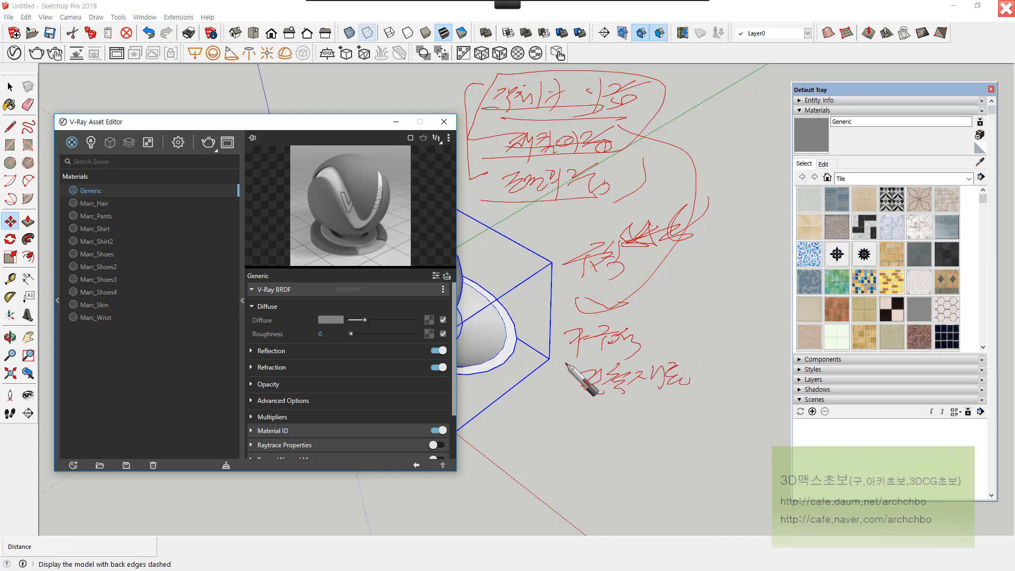
drag(536, 372, 568, 373)
mouse_move(548, 349)
mouse_down()
mouse_move(554, 375)
mouse_move(603, 367)
mouse_move(591, 365)
mouse_up()
drag(594, 334, 593, 319)
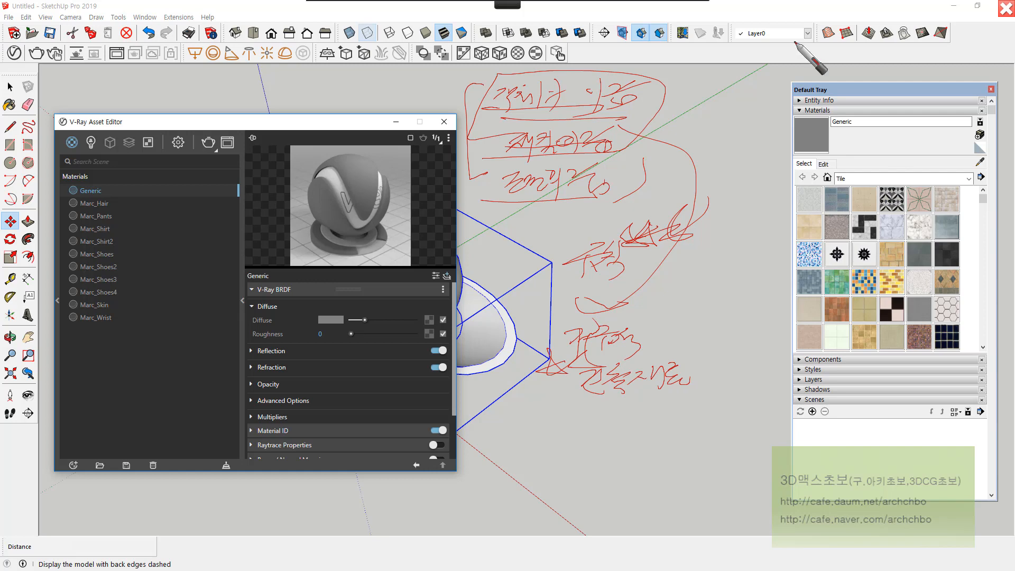
key(Escape)
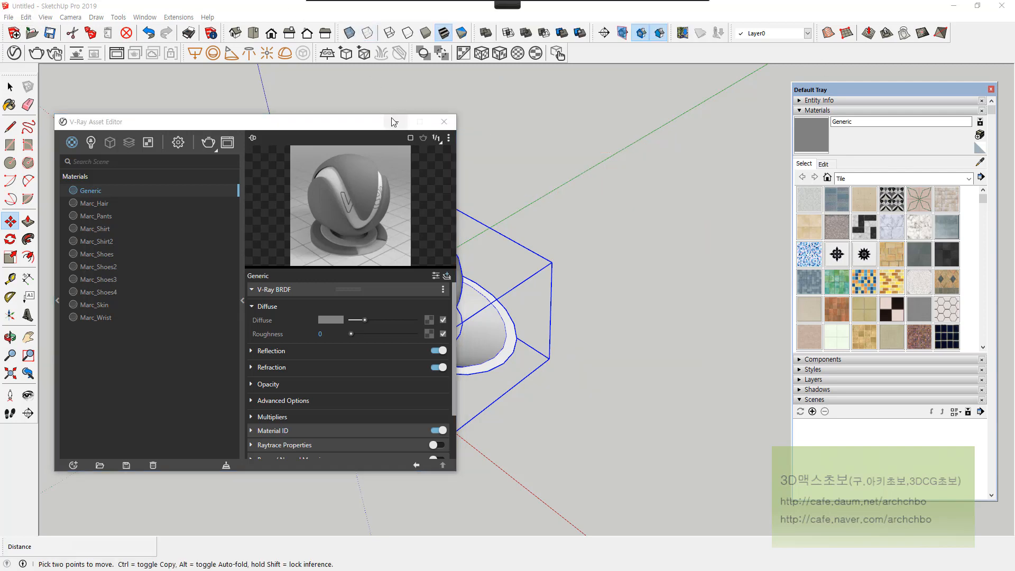
- Minimize the V-Ray Asset Editor and sketch a large ground-plane rectangle surrounding the sphere model
click(395, 122)
click(10, 145)
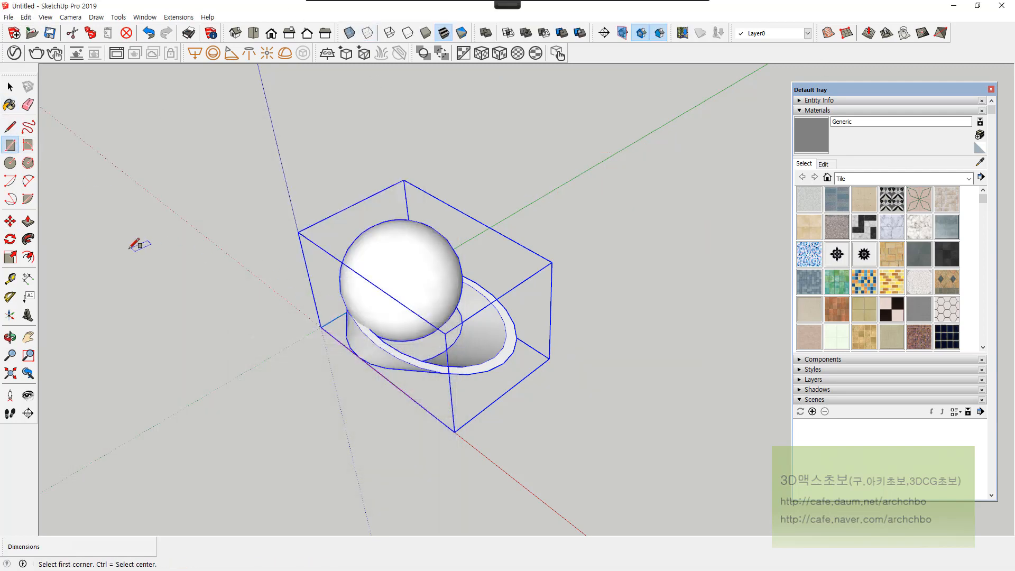
click(112, 275)
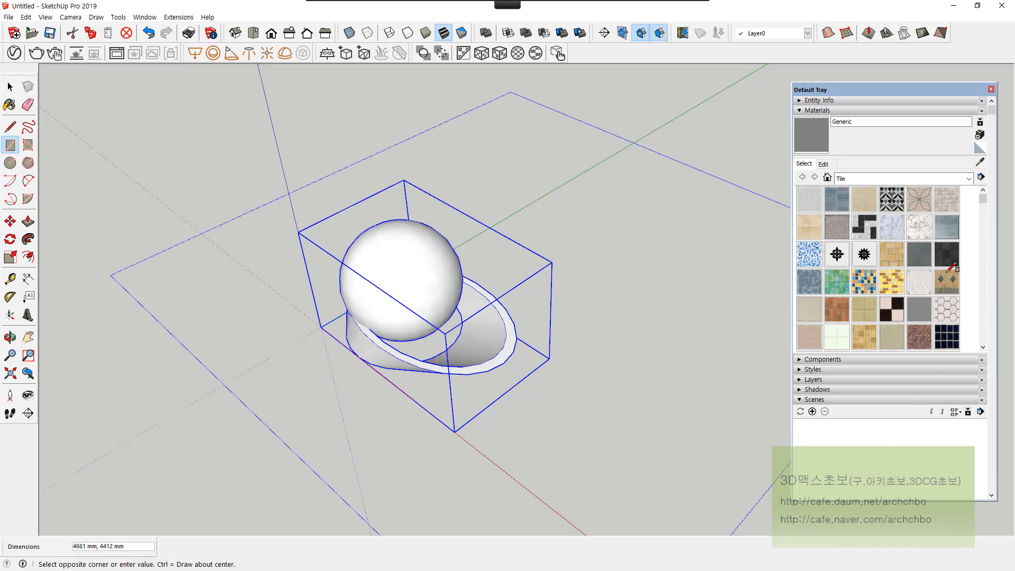
click(767, 256)
scroll(712, 201, down, 2)
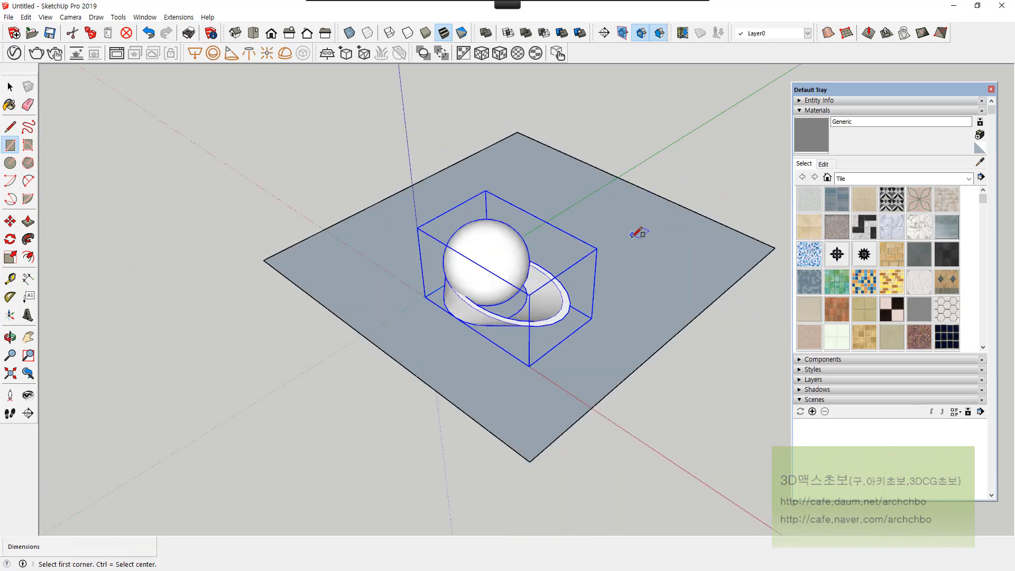
- Push/Pull the ground rectangle into a thin floor slab about 65 mm thick
click(28, 221)
click(532, 410)
click(453, 347)
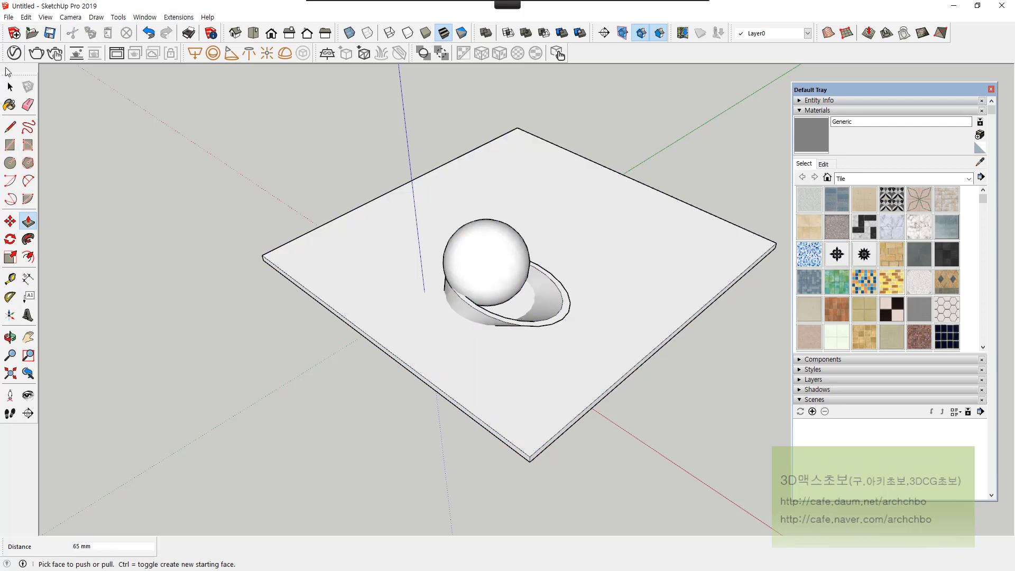
- Create a layer named Floor-1F and assign all of the floor slab's faces and edges to it
click(10, 86)
click(529, 360)
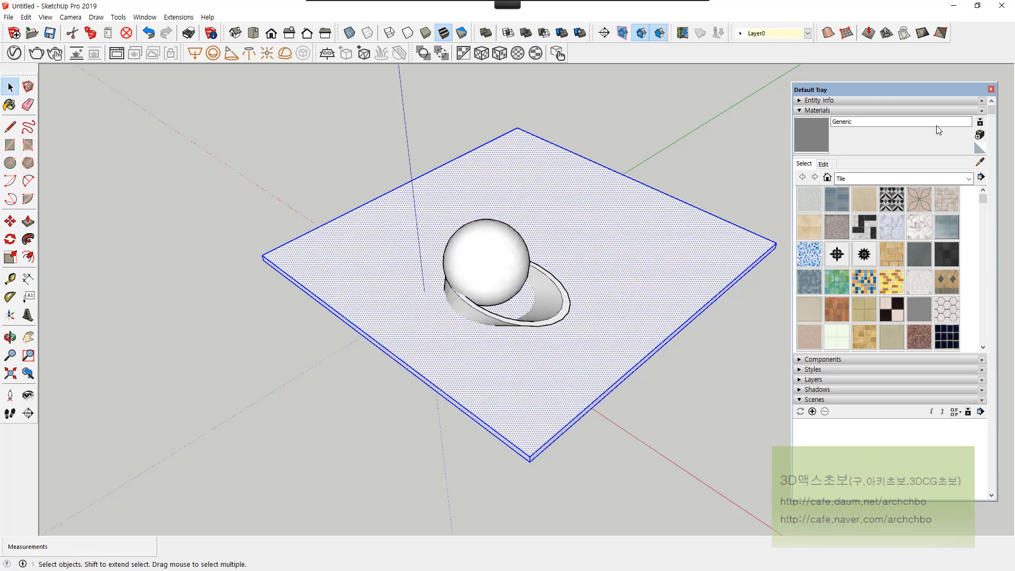
click(852, 111)
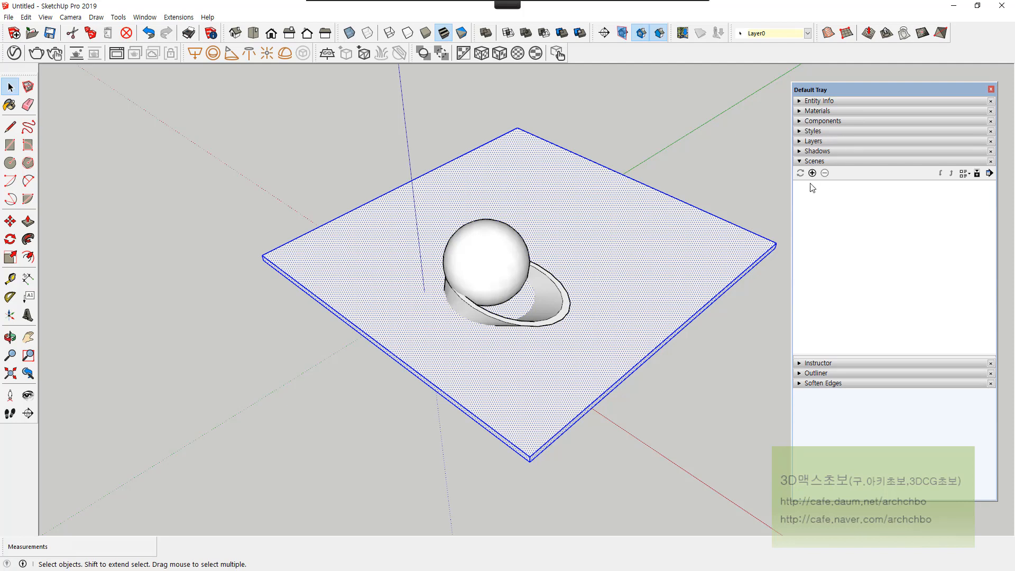
click(833, 139)
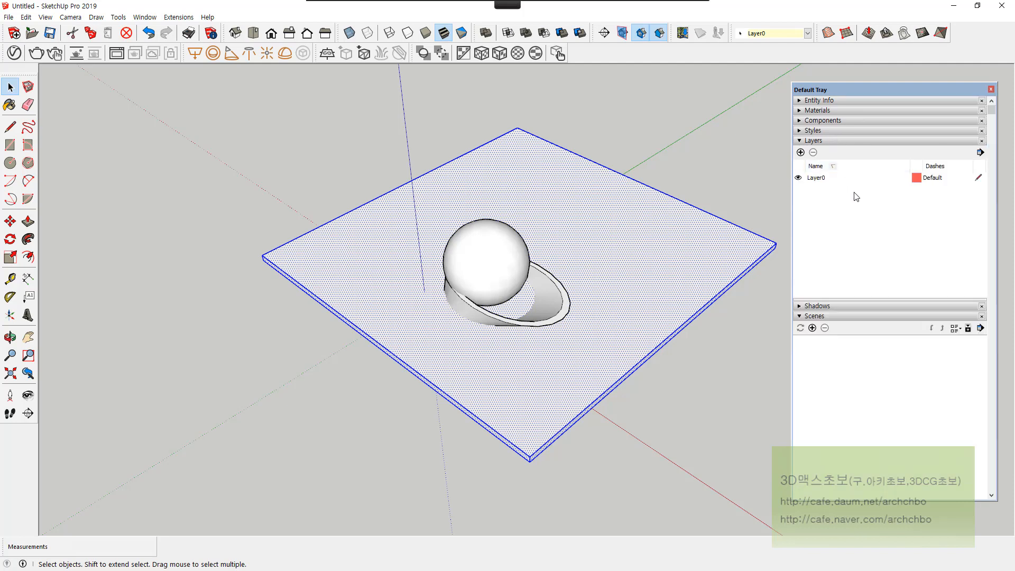
click(800, 152)
text(Floor-1F)
key(Return)
click(778, 40)
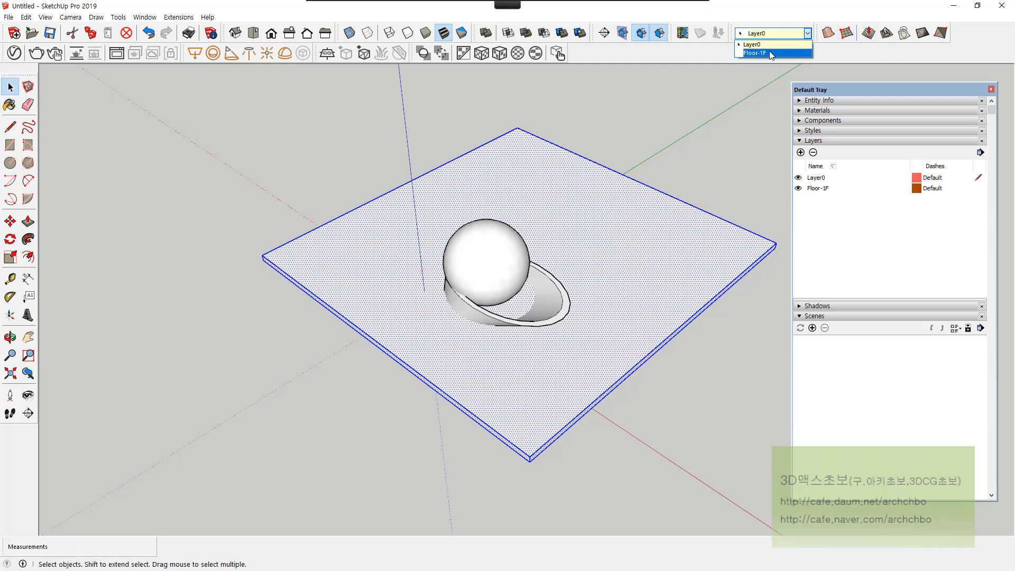
click(761, 56)
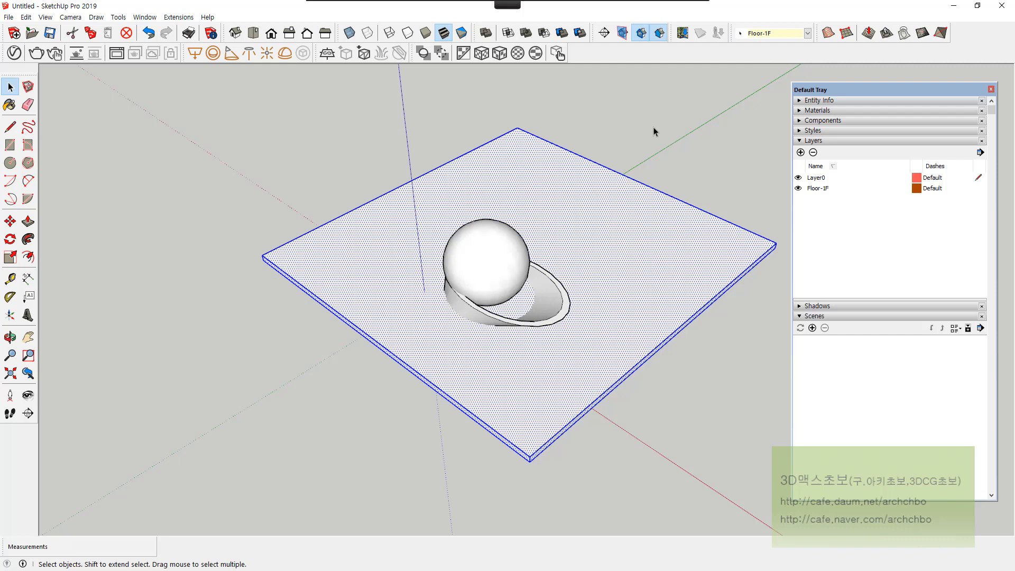
- Group the slab's geometry, reopen the V-Ray Asset Editor, and select the top face inside the group
right_click(585, 163)
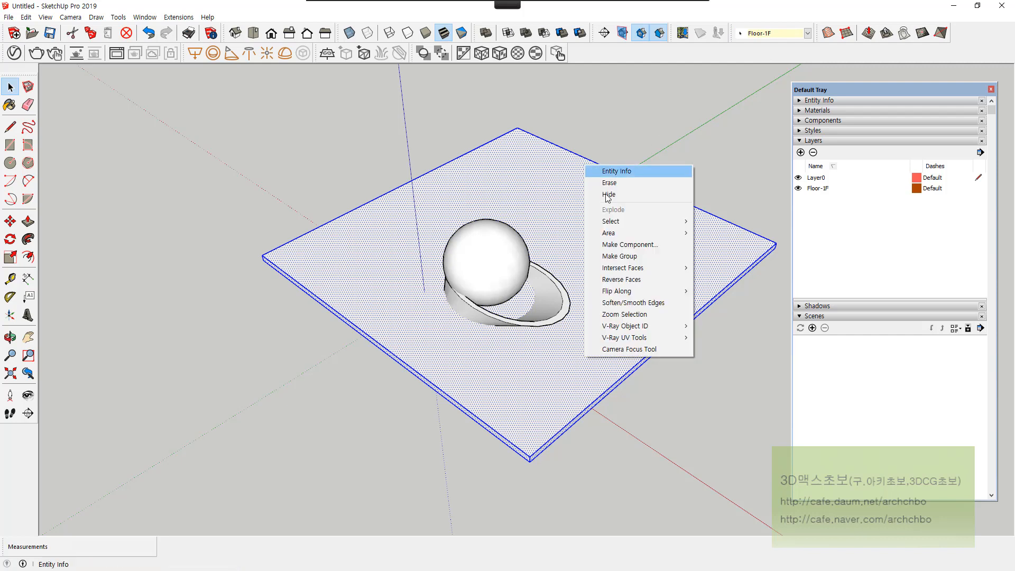
click(638, 256)
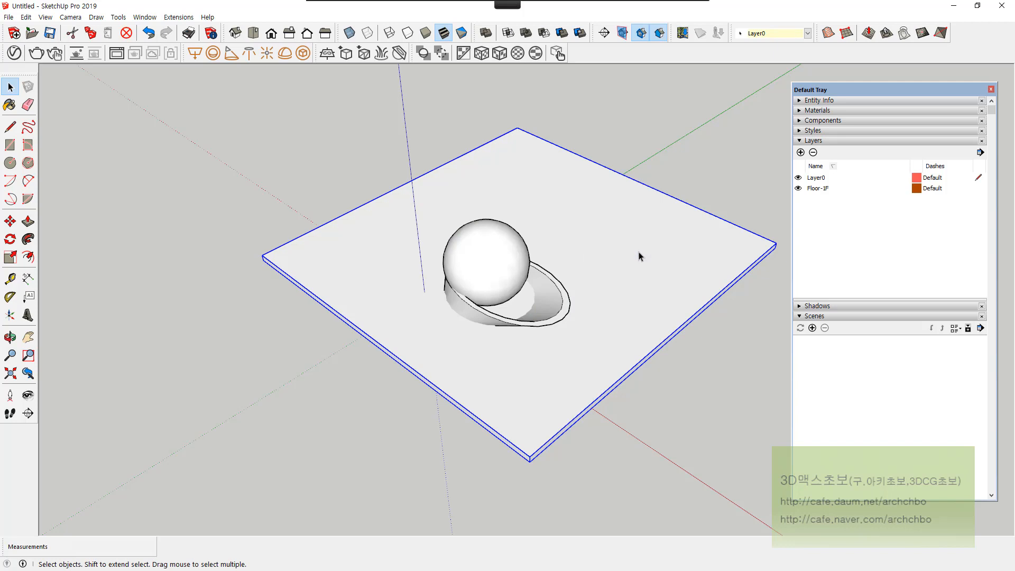
click(14, 53)
double_click(662, 280)
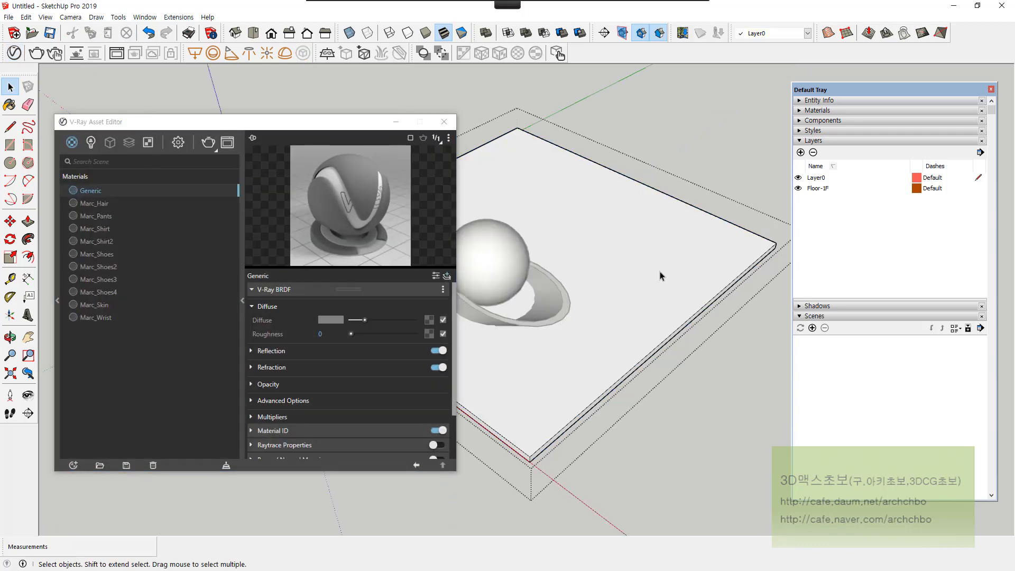
click(683, 294)
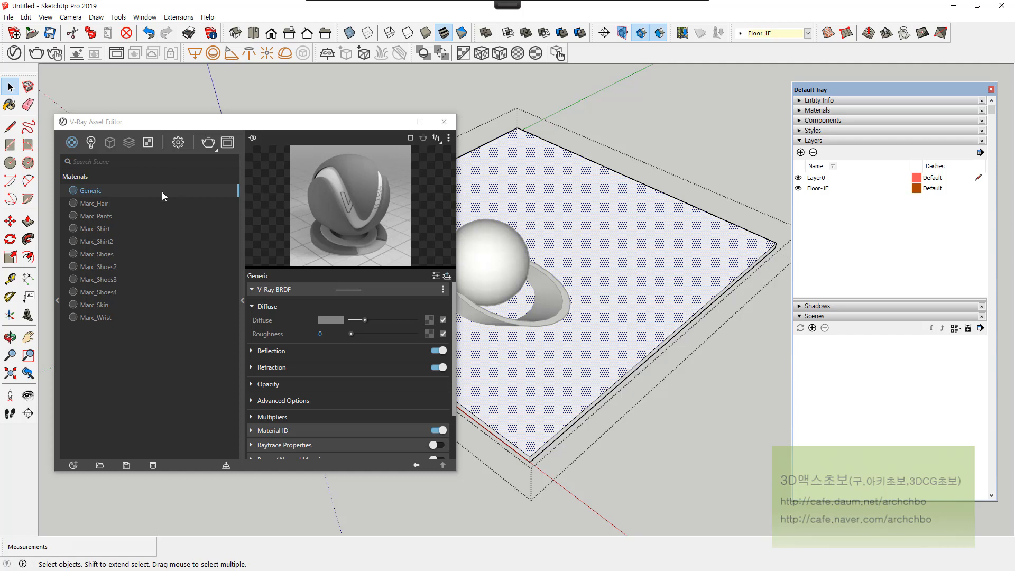
- Rename the Generic material as Floor-1F
double_click(124, 190)
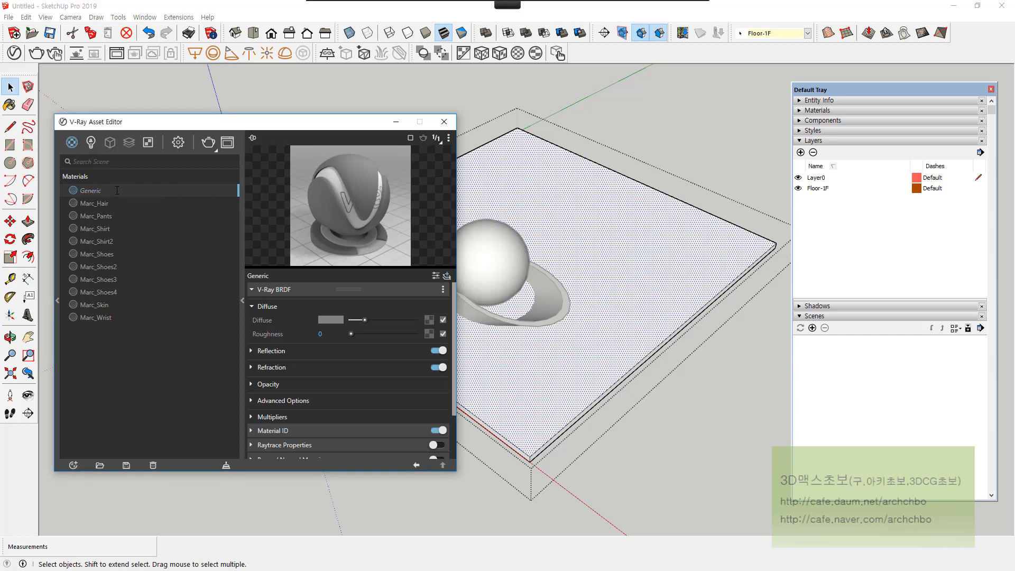
text(floor-1F)
key(Return)
click(243, 301)
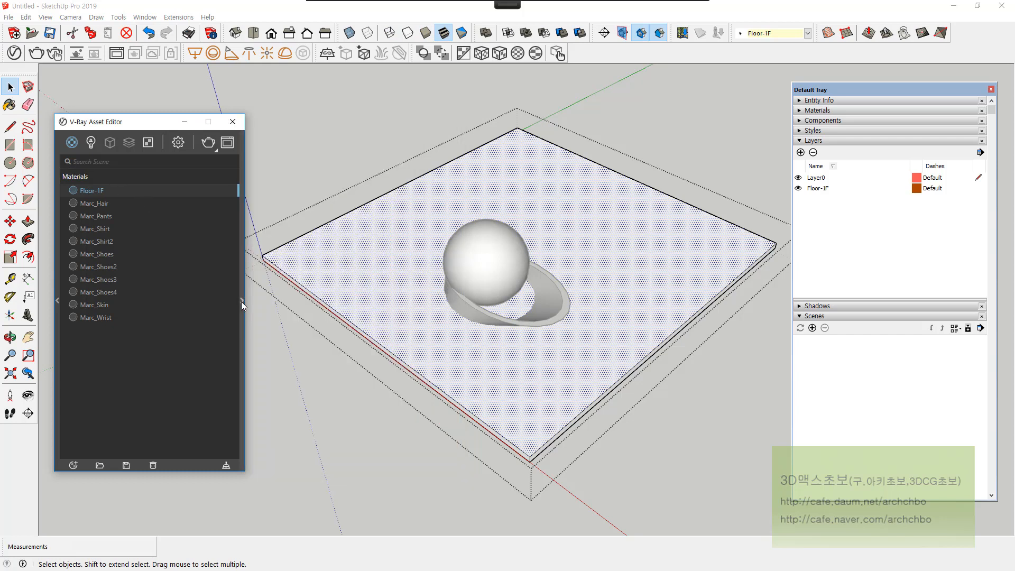
click(242, 301)
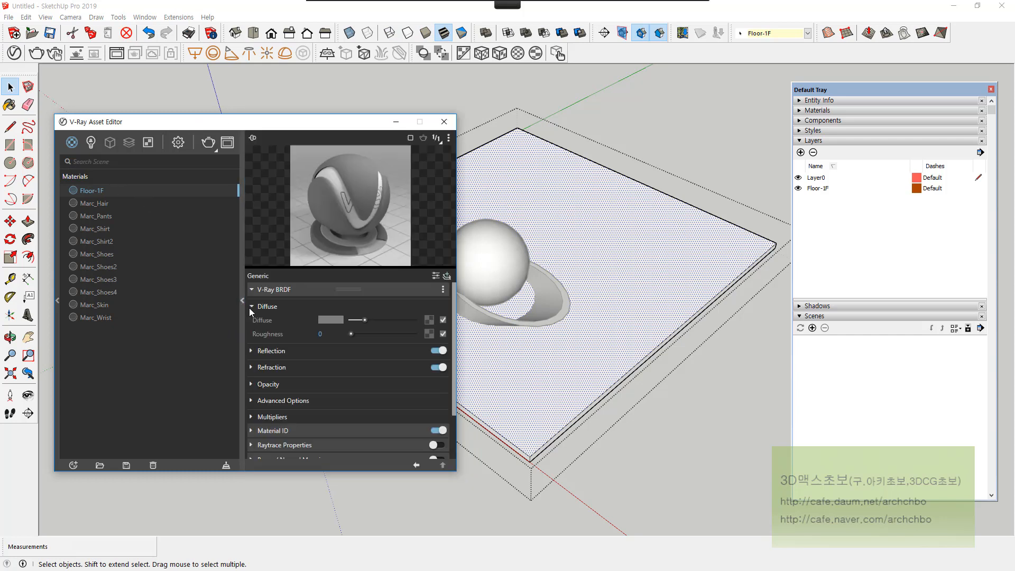
- Lock the V-Ray material preview on Floor-1F and select the Marc_Shoes material
drag(340, 132, 376, 101)
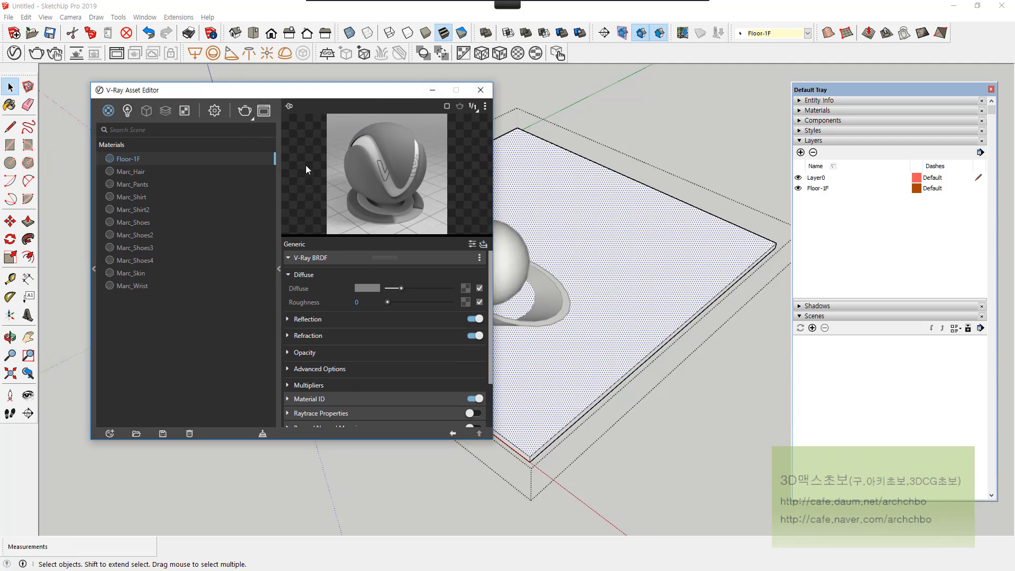
click(290, 107)
click(146, 222)
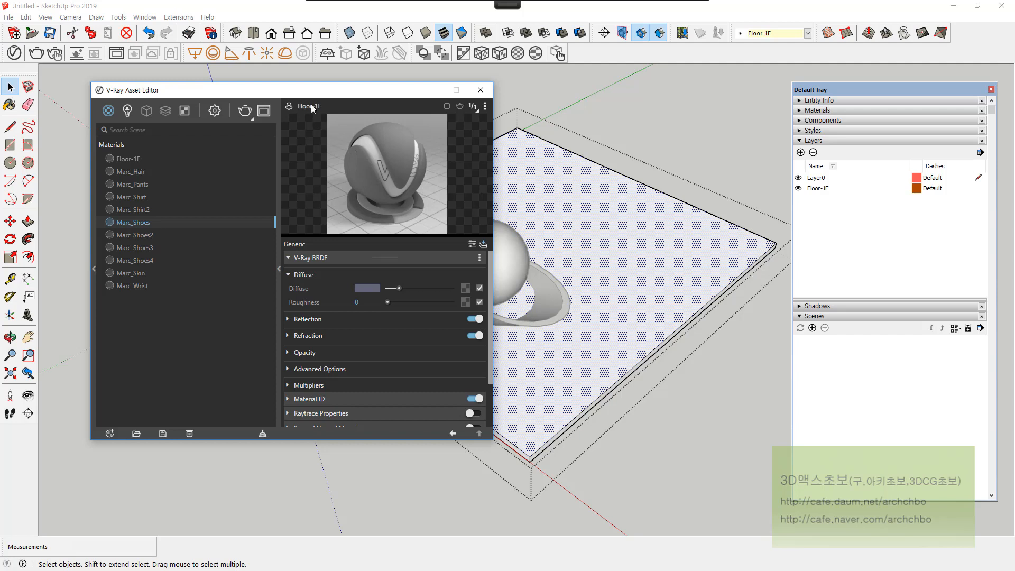
mouse_move(314, 3)
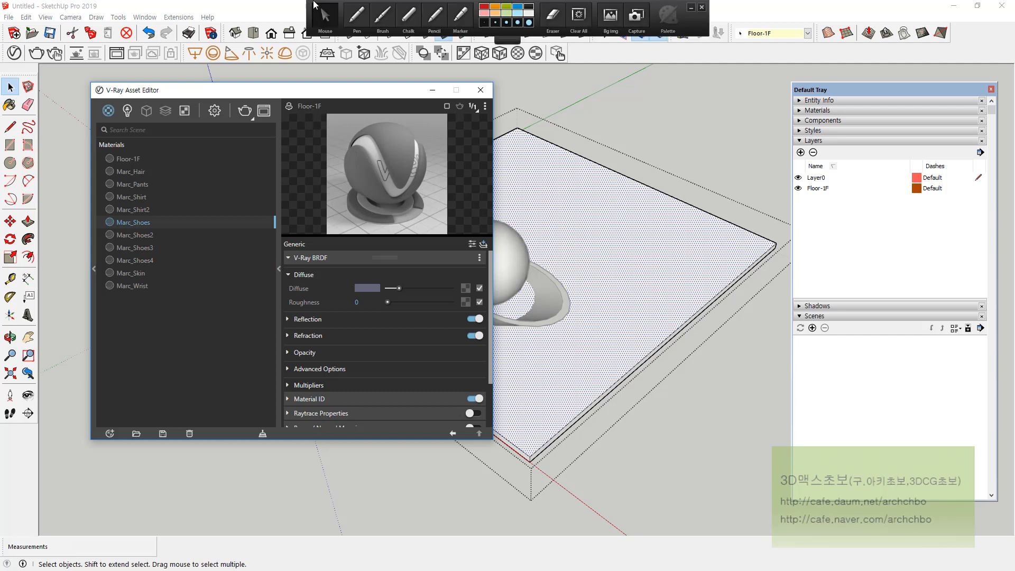
click(348, 18)
mouse_move(323, 114)
mouse_down()
mouse_move(272, 102)
mouse_move(306, 117)
mouse_move(328, 110)
mouse_move(292, 121)
mouse_move(298, 98)
mouse_move(283, 117)
mouse_move(331, 100)
mouse_move(479, 113)
mouse_up()
mouse_move(536, 96)
mouse_down()
mouse_move(536, 119)
mouse_move(547, 117)
mouse_up()
mouse_move(559, 98)
mouse_down()
mouse_move(554, 126)
mouse_move(576, 110)
mouse_move(623, 125)
mouse_up()
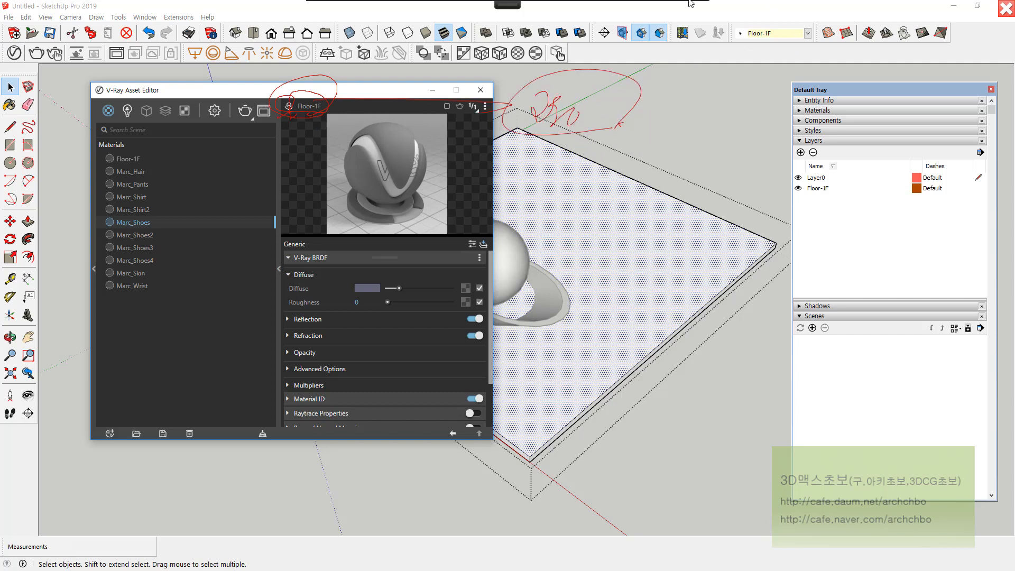
click(325, 15)
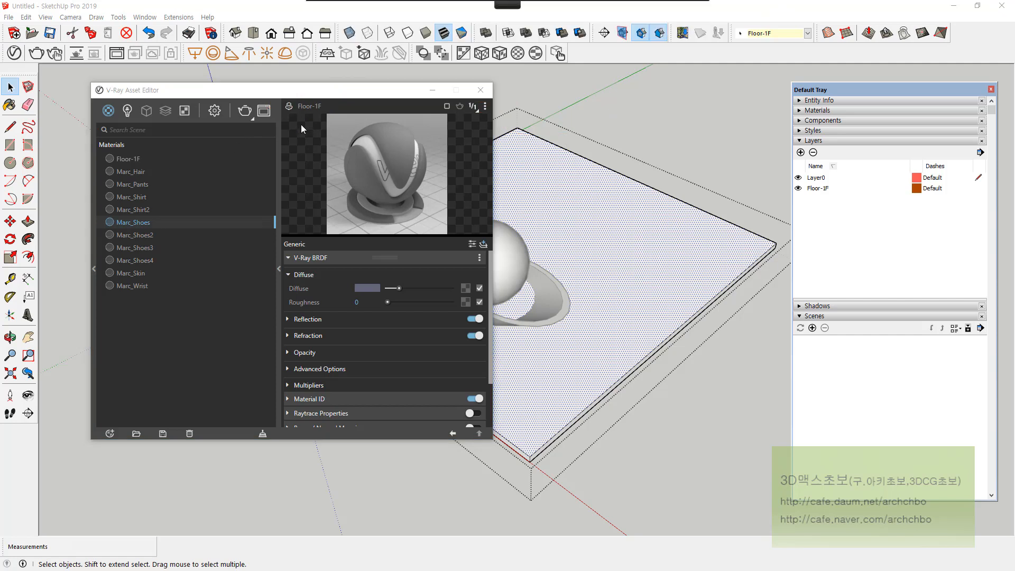
- Unlock the material preview, test locking it on Floor-1F while Marc_Shoes2 is selected, and return to Floor-1F with the preview unlocked
click(292, 108)
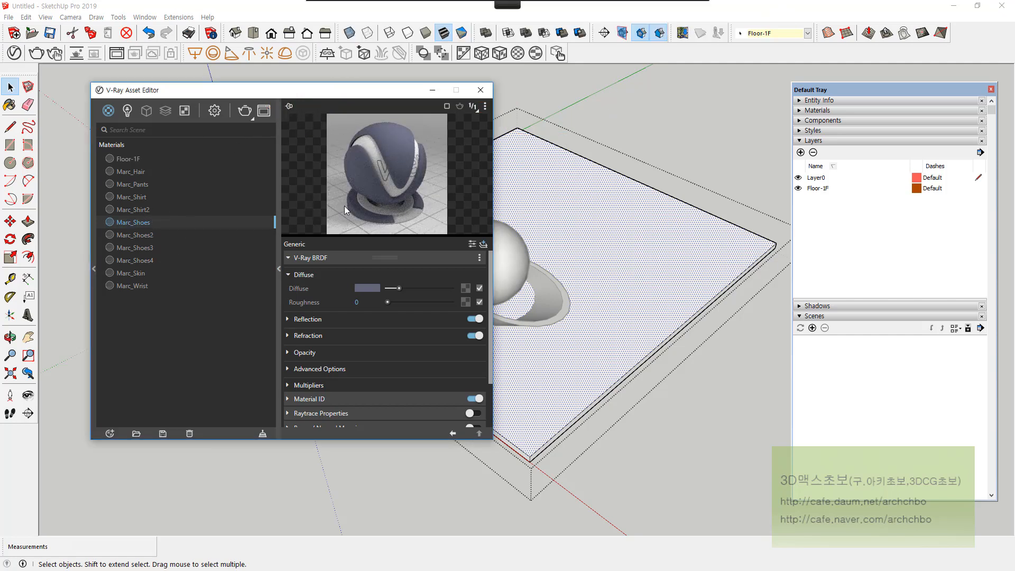
click(163, 285)
click(153, 160)
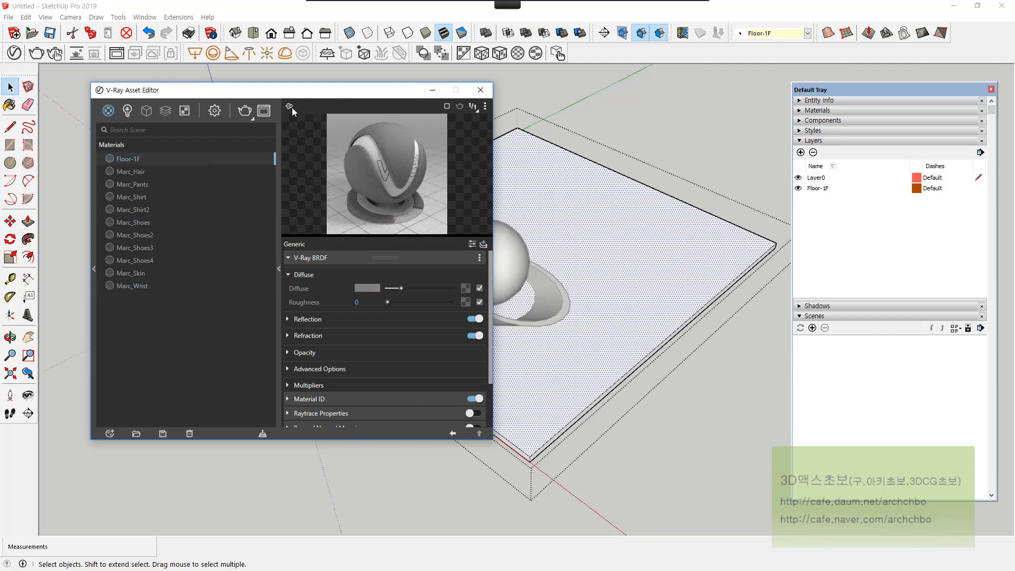
click(195, 236)
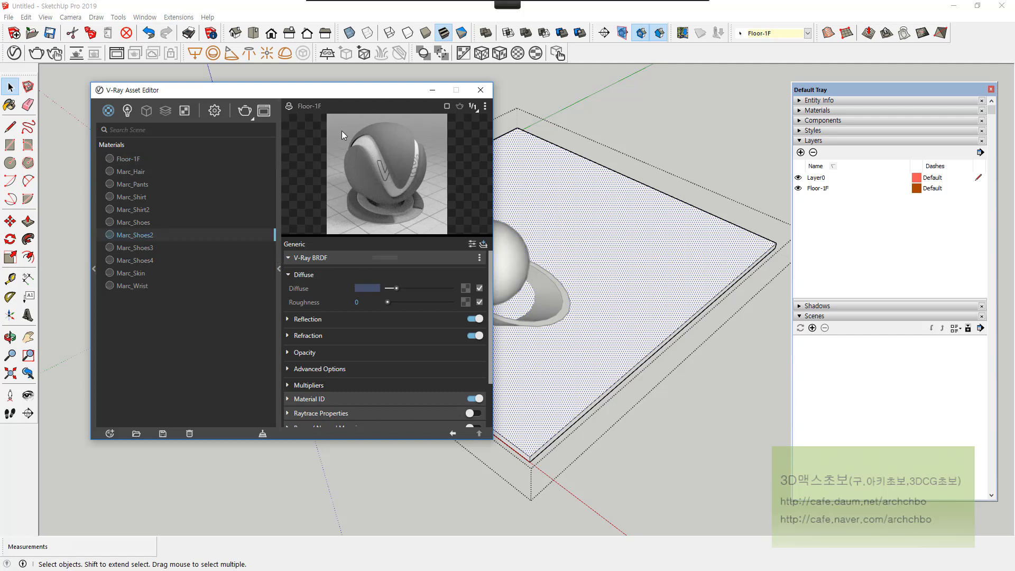
click(175, 158)
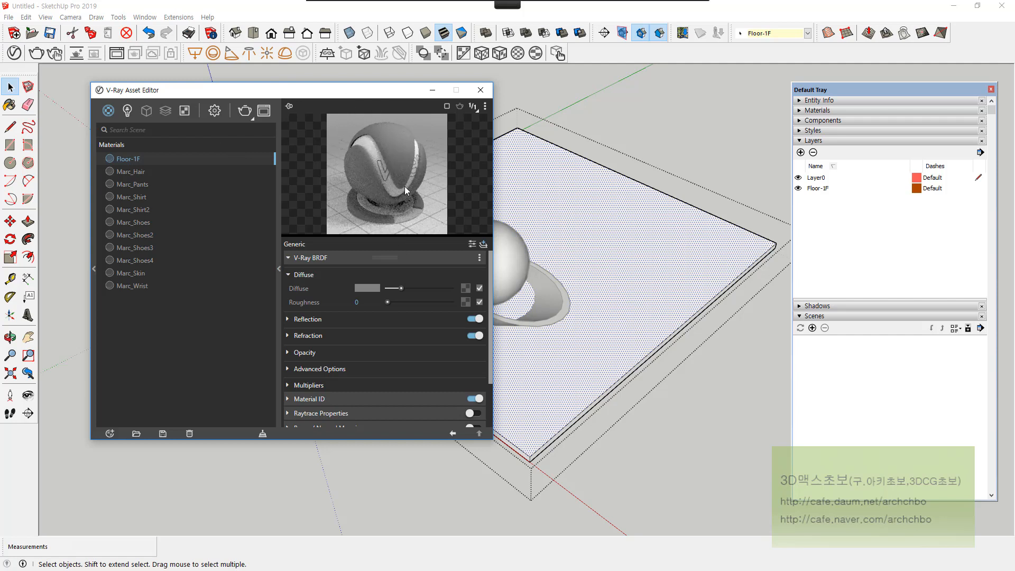
drag(372, 99, 437, 125)
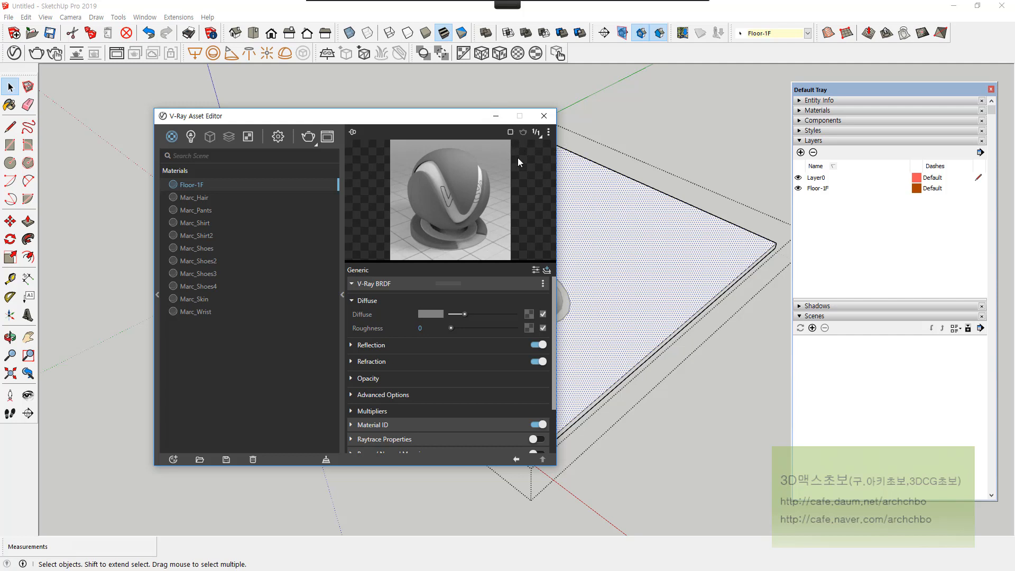
mouse_move(437, 2)
click(356, 20)
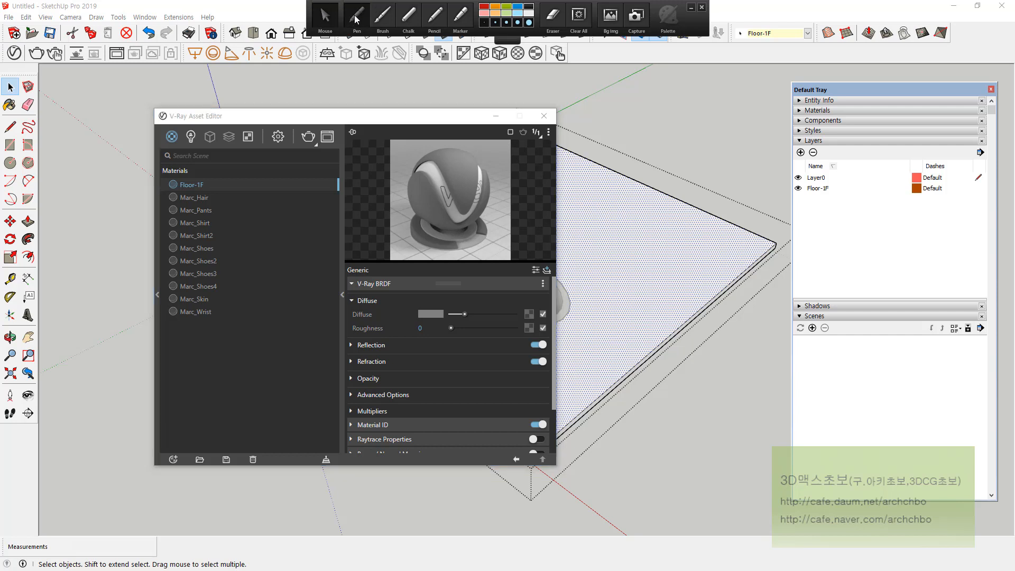
mouse_move(511, 138)
mouse_down()
mouse_move(511, 119)
mouse_move(508, 133)
mouse_up()
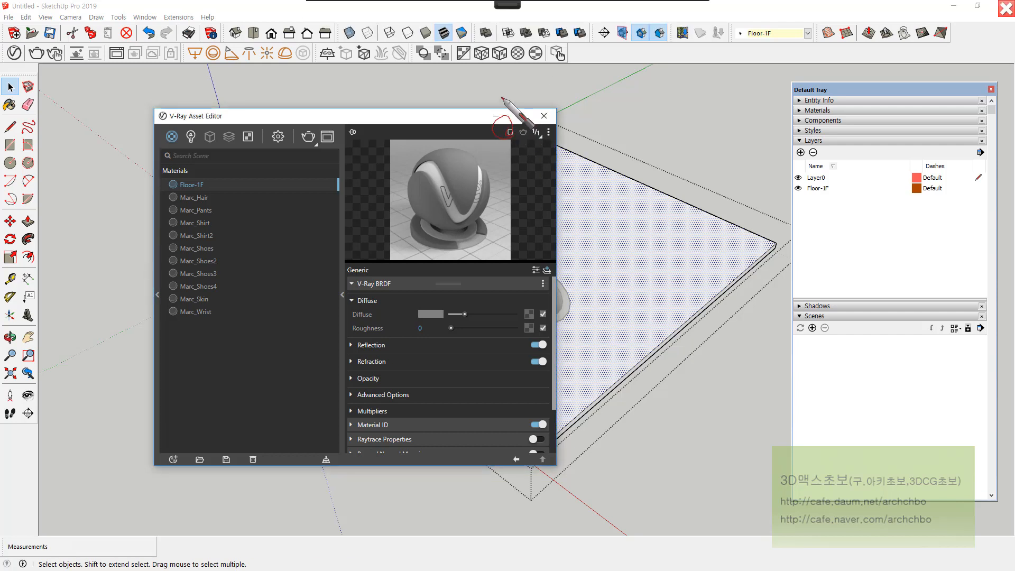
mouse_move(488, 83)
mouse_down()
mouse_move(486, 99)
mouse_move(497, 99)
mouse_move(550, 86)
mouse_up()
mouse_move(551, 77)
mouse_down()
mouse_move(543, 96)
mouse_move(598, 94)
mouse_up()
mouse_move(612, 79)
mouse_down()
mouse_move(611, 98)
mouse_move(690, 91)
mouse_move(686, 99)
mouse_move(748, 80)
mouse_move(798, 86)
mouse_up()
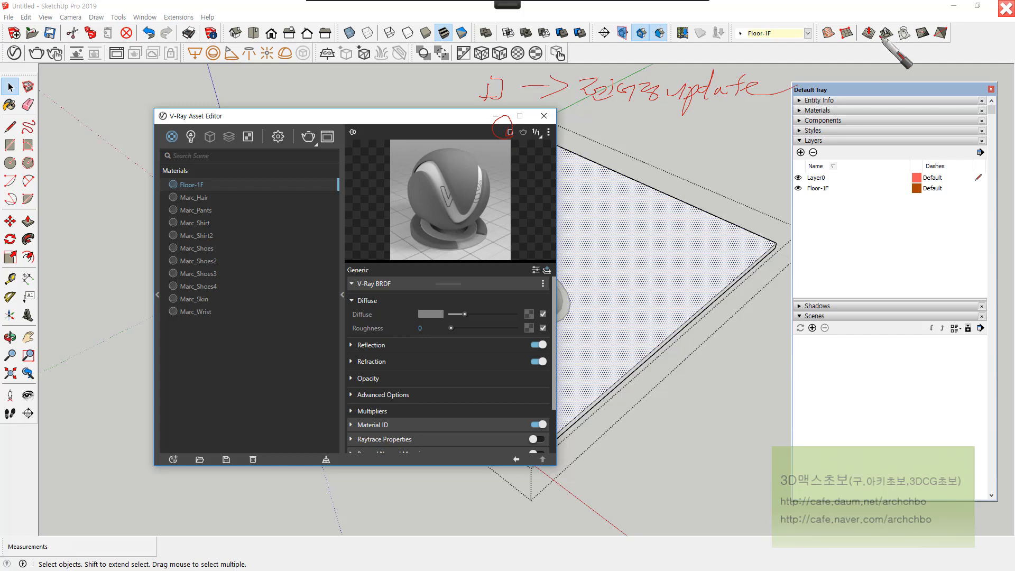
mouse_move(566, 8)
click(325, 16)
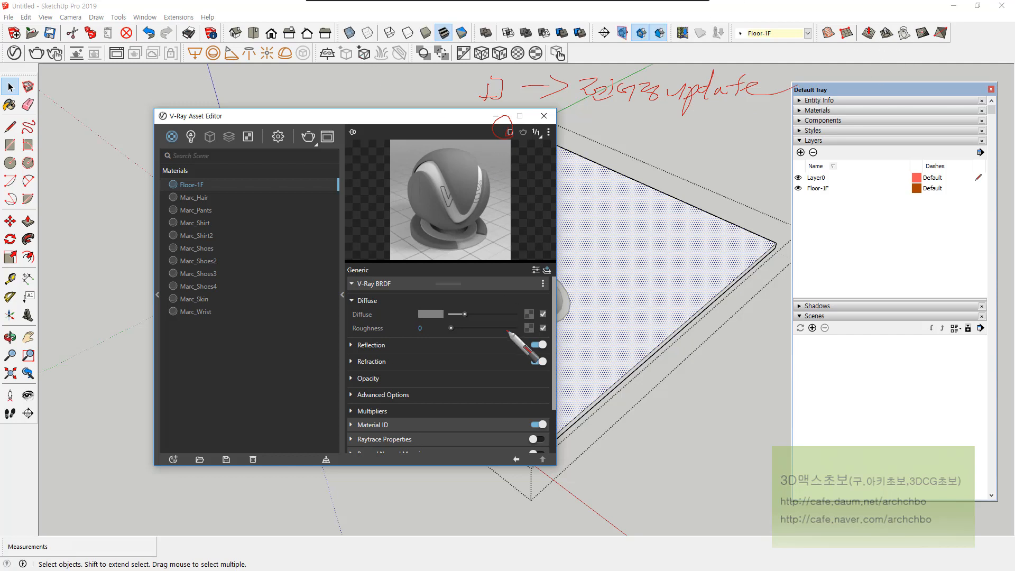
- Set the Floor-1F diffuse colour to dark red (R 0.666, G 0.064, B 0.064) and stop the live preview
click(440, 318)
drag(193, 245, 207, 229)
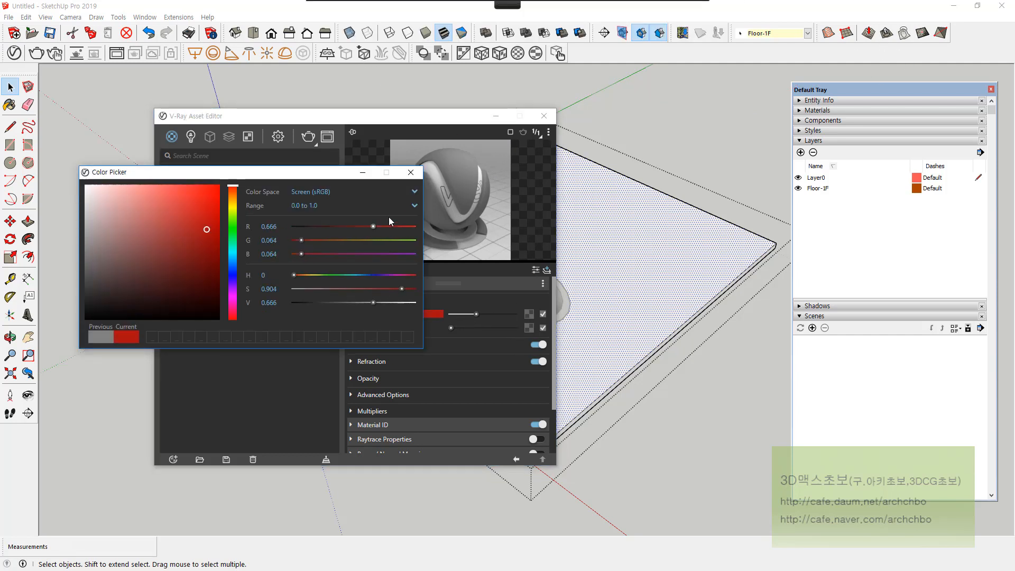
click(411, 172)
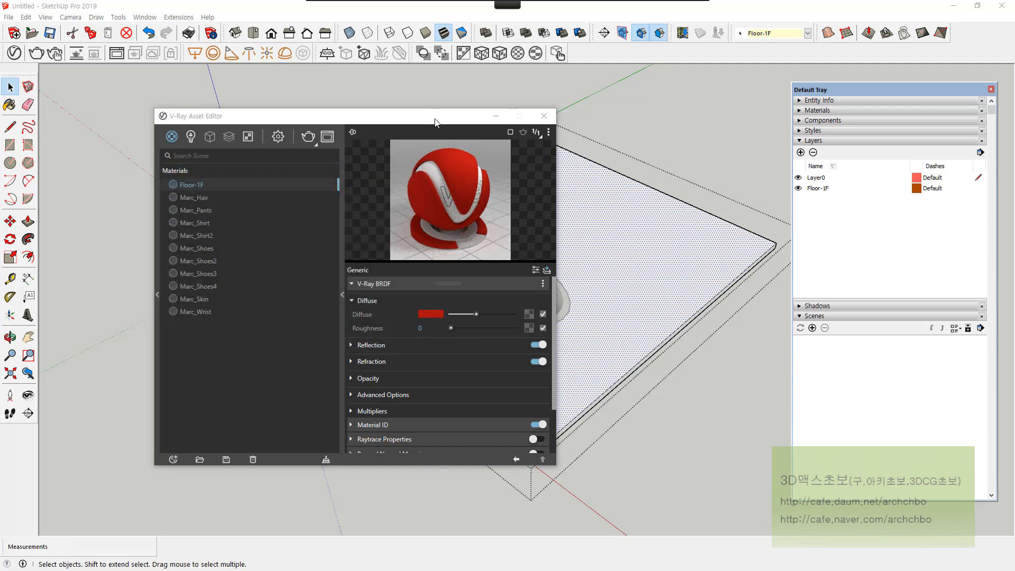
drag(435, 121, 352, 128)
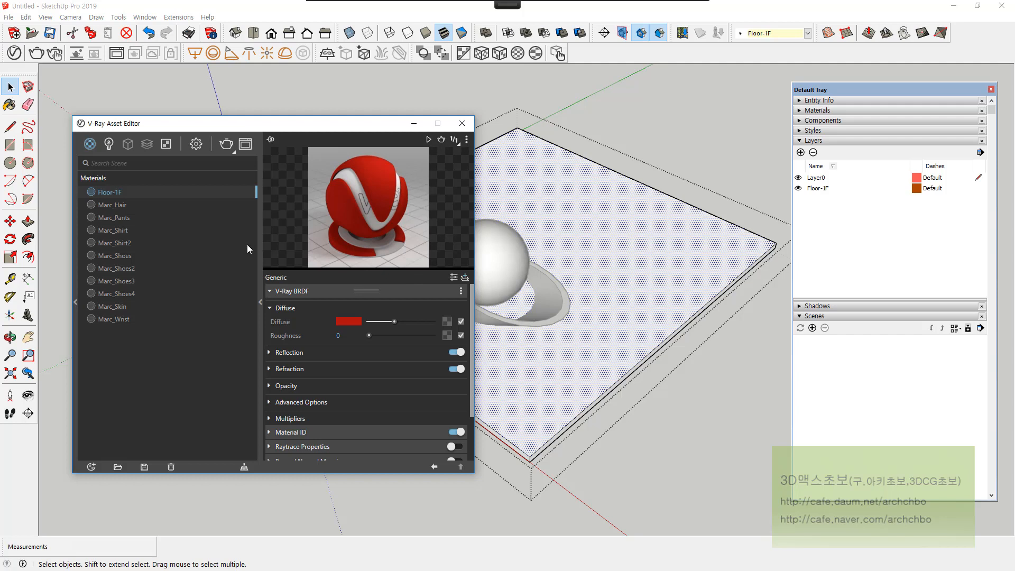
- Set the Floor-1F diffuse colour to light red (R 0.948, G 0.243, B 0.243) and start the live preview
click(349, 322)
click(185, 192)
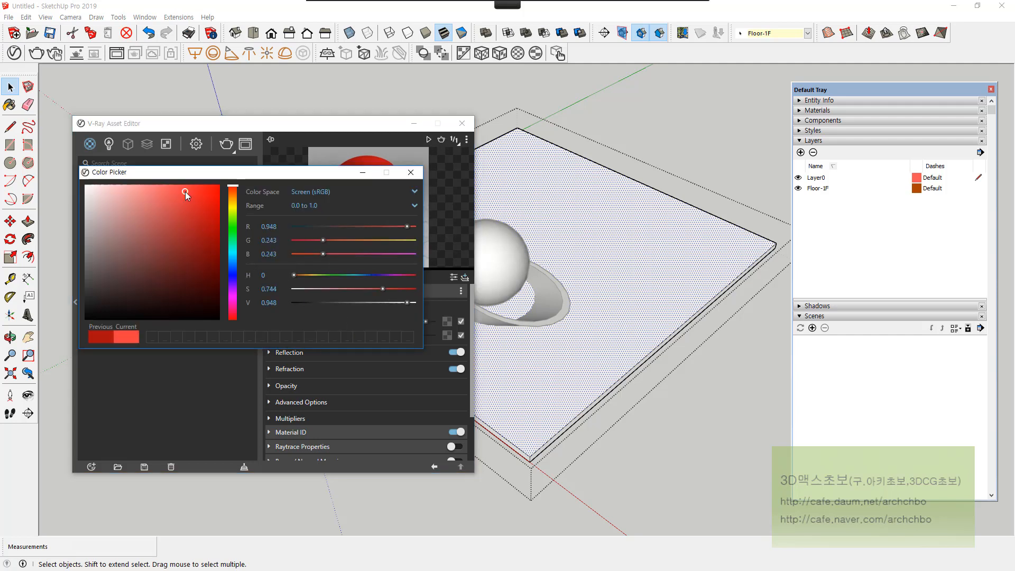
click(410, 175)
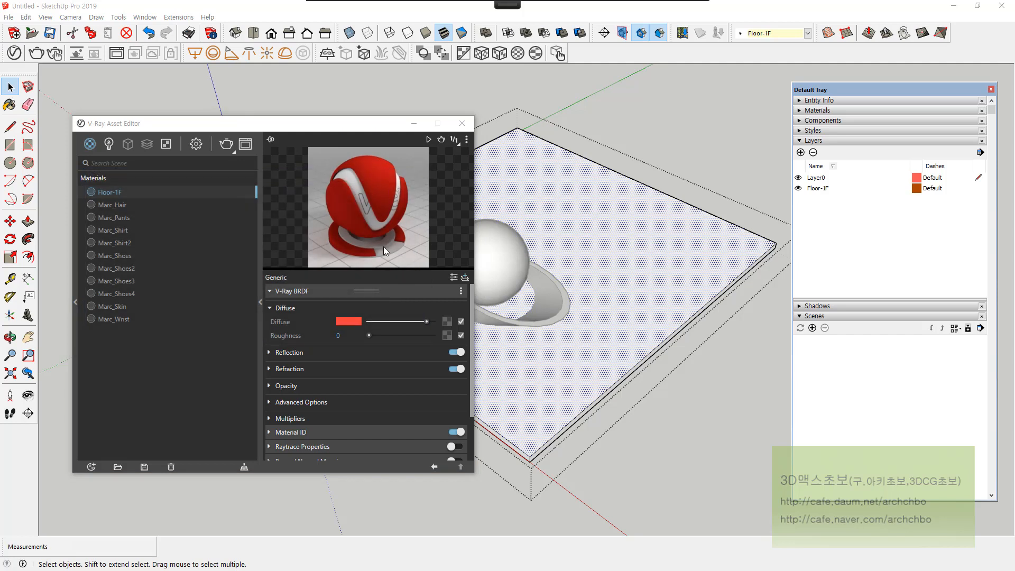
click(429, 139)
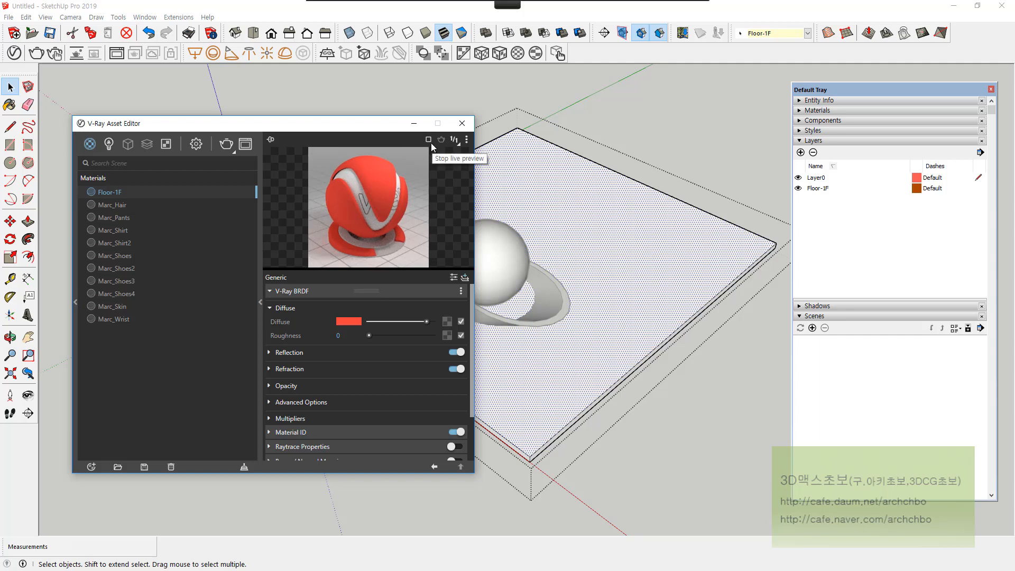
mouse_move(508, 6)
click(349, 21)
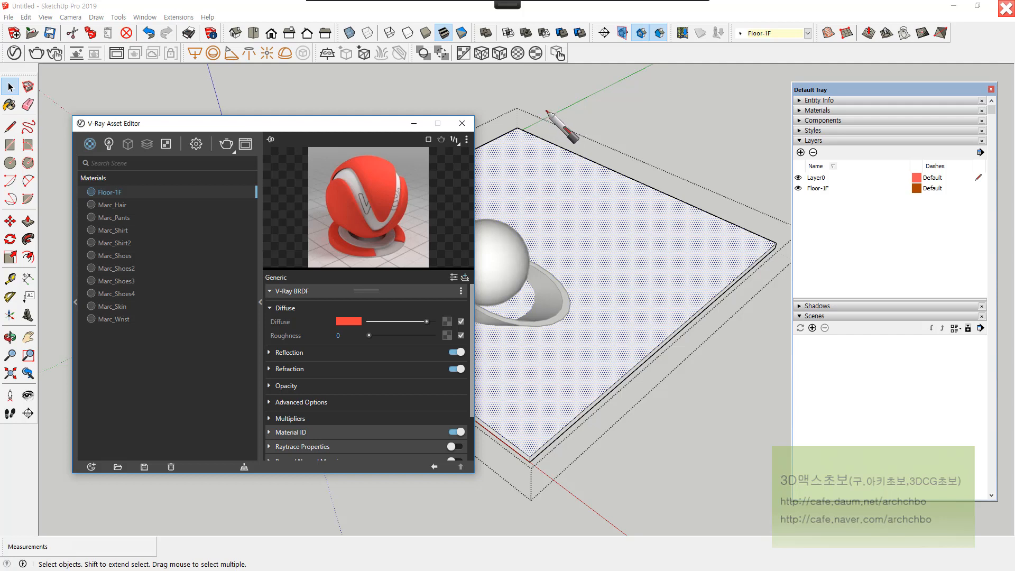
mouse_move(544, 105)
mouse_down()
mouse_move(545, 120)
mouse_move(555, 118)
mouse_up()
drag(546, 122, 561, 130)
mouse_move(569, 98)
mouse_down()
mouse_move(571, 120)
mouse_move(609, 96)
mouse_move(661, 114)
mouse_move(727, 88)
mouse_move(723, 71)
mouse_move(664, 147)
mouse_up()
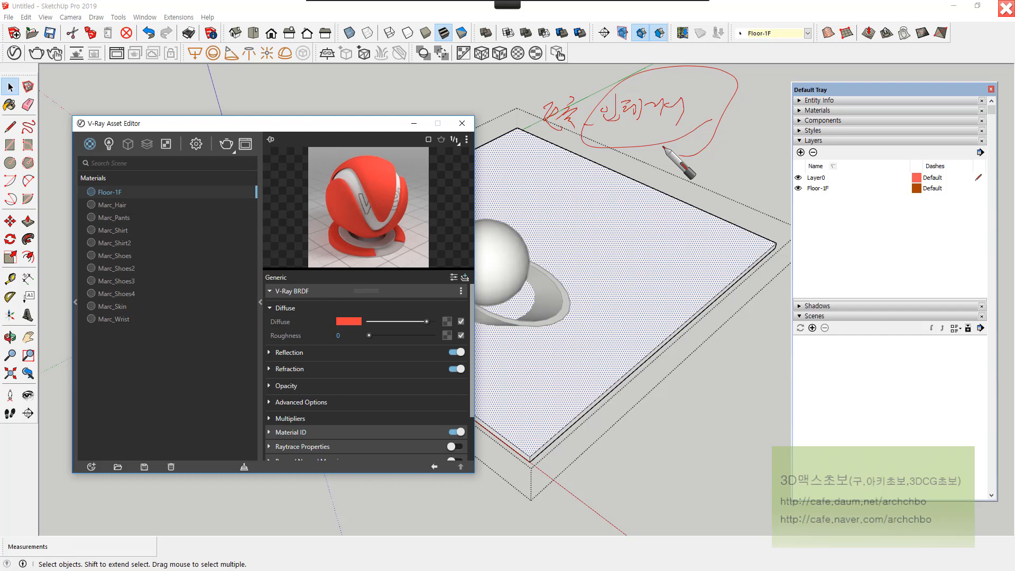
click(333, 23)
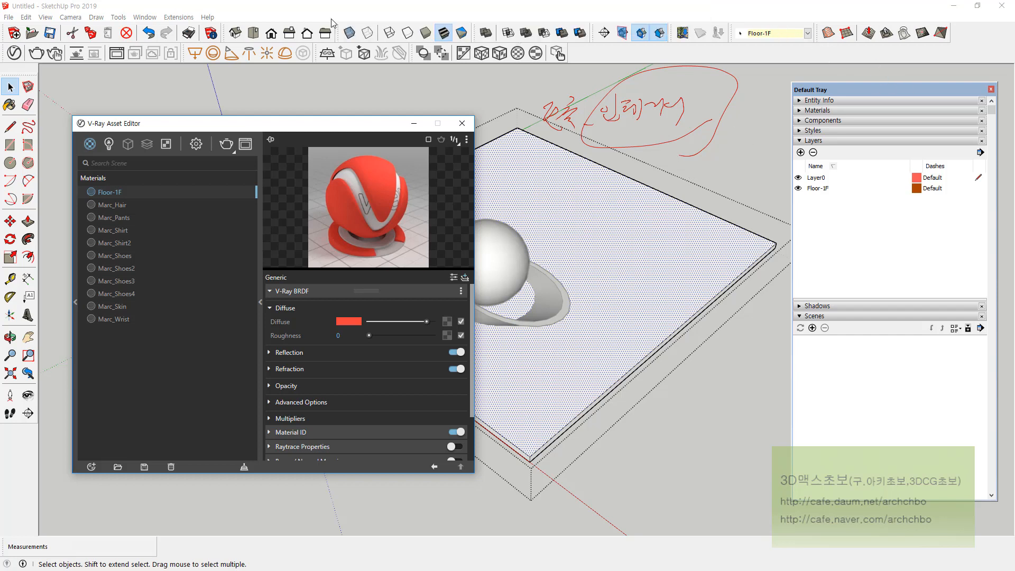
- Toggle the live preview off and on, render the preview once while it is stopped, and resume the live preview
click(430, 140)
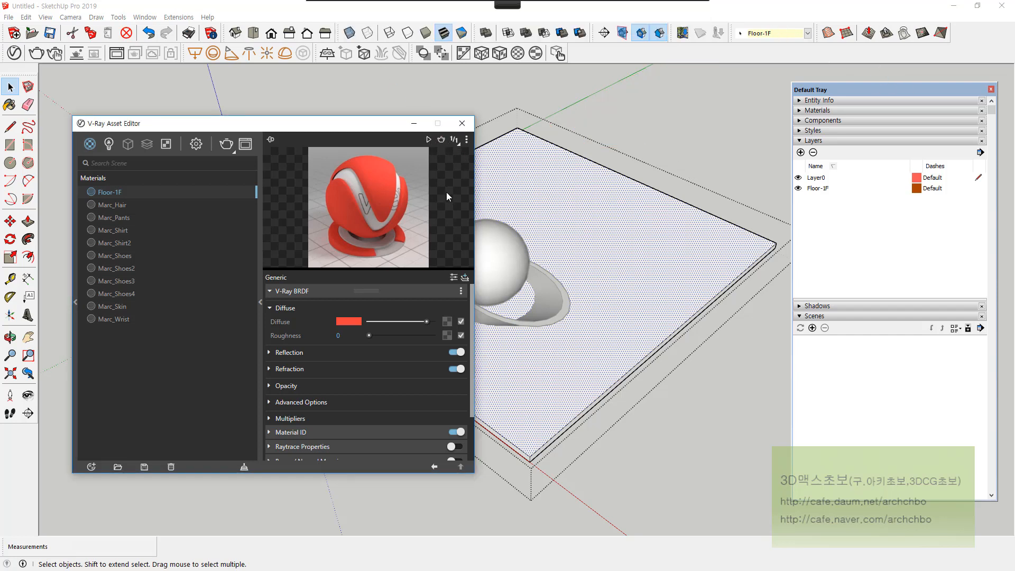
click(429, 139)
click(429, 139)
click(444, 140)
click(429, 141)
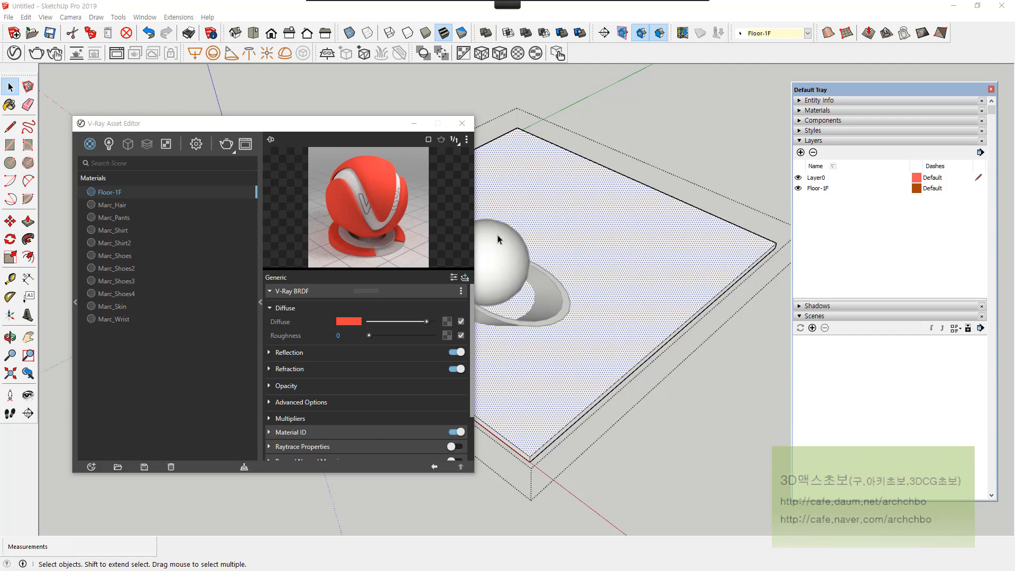
- Open the resolution options for the Floor-1F material preview
click(453, 141)
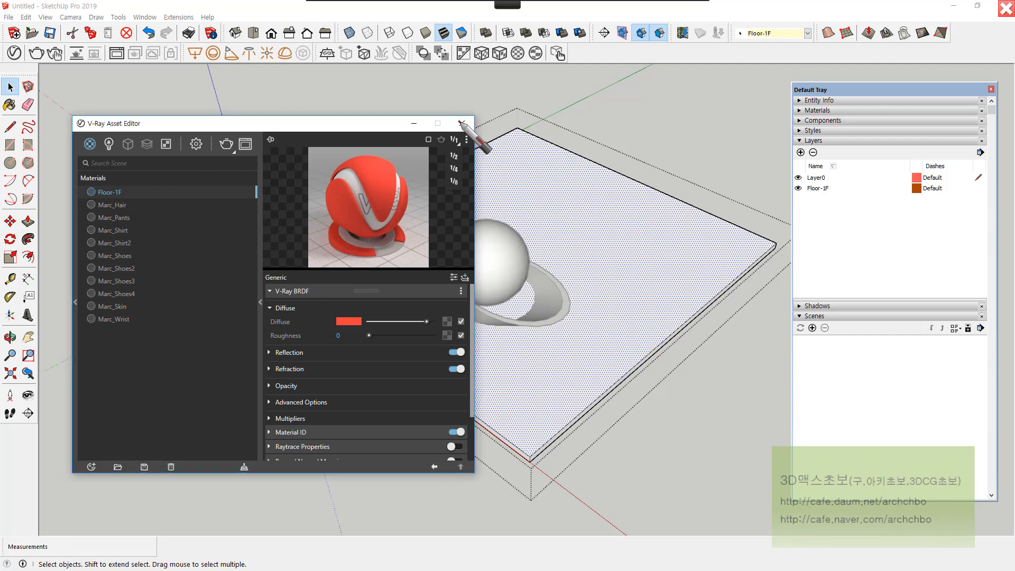
mouse_move(513, 87)
mouse_down()
mouse_move(511, 97)
mouse_move(541, 95)
mouse_up()
mouse_move(510, 110)
mouse_down()
mouse_move(506, 123)
mouse_move(574, 113)
mouse_move(569, 98)
mouse_up()
mouse_move(559, 79)
mouse_down()
mouse_move(561, 103)
mouse_move(631, 109)
mouse_up()
mouse_move(615, 106)
mouse_down()
mouse_move(602, 124)
mouse_move(632, 97)
mouse_up()
mouse_move(618, 76)
mouse_down()
mouse_move(620, 105)
mouse_move(672, 106)
mouse_move(694, 92)
mouse_up()
drag(671, 70, 671, 99)
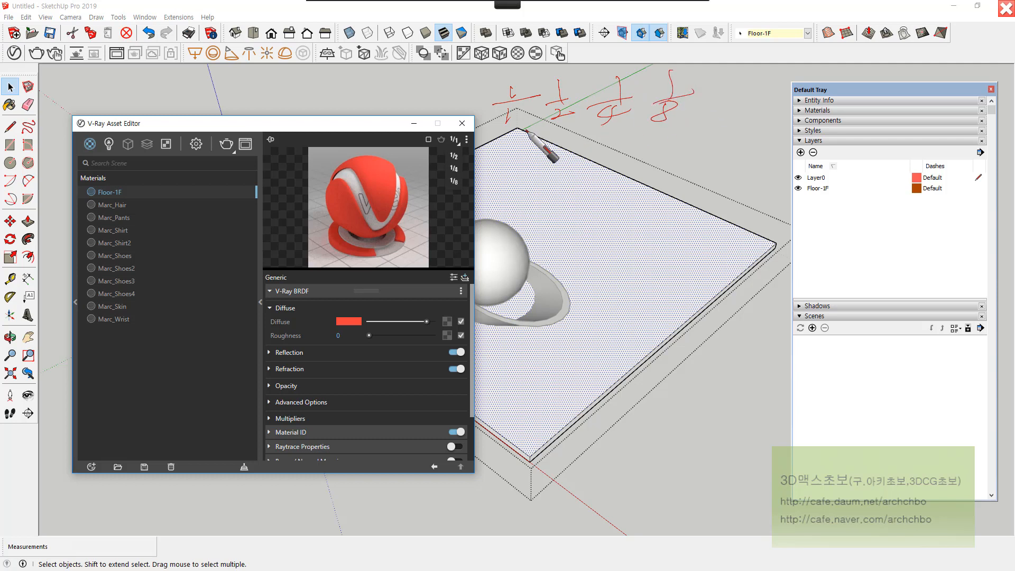
mouse_move(509, 131)
mouse_down()
mouse_move(484, 172)
mouse_move(540, 158)
mouse_move(745, 177)
mouse_up()
mouse_move(571, 123)
mouse_down()
mouse_move(588, 79)
mouse_move(548, 121)
mouse_up()
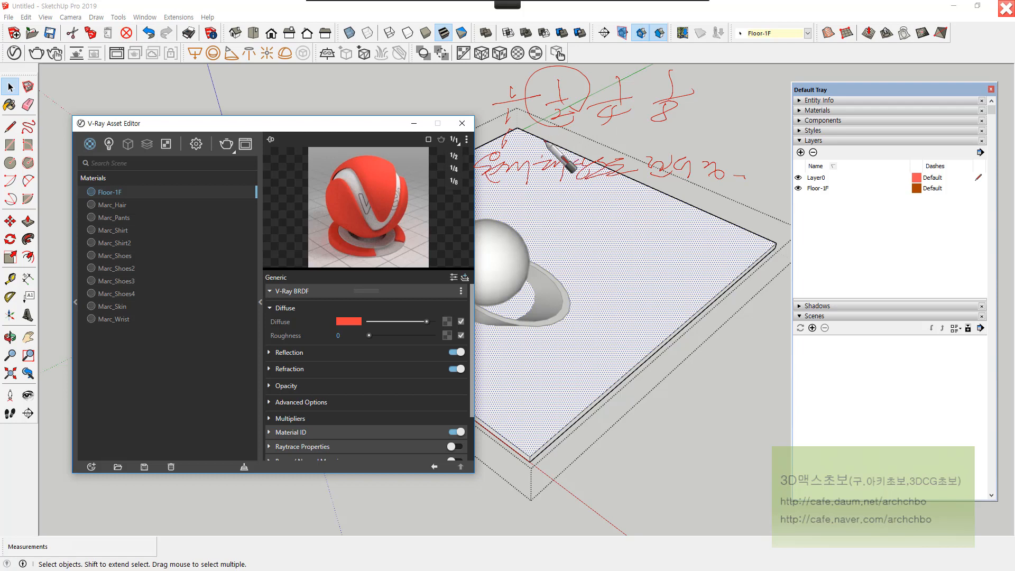
mouse_move(516, 189)
mouse_down()
mouse_move(503, 214)
mouse_move(566, 200)
mouse_up()
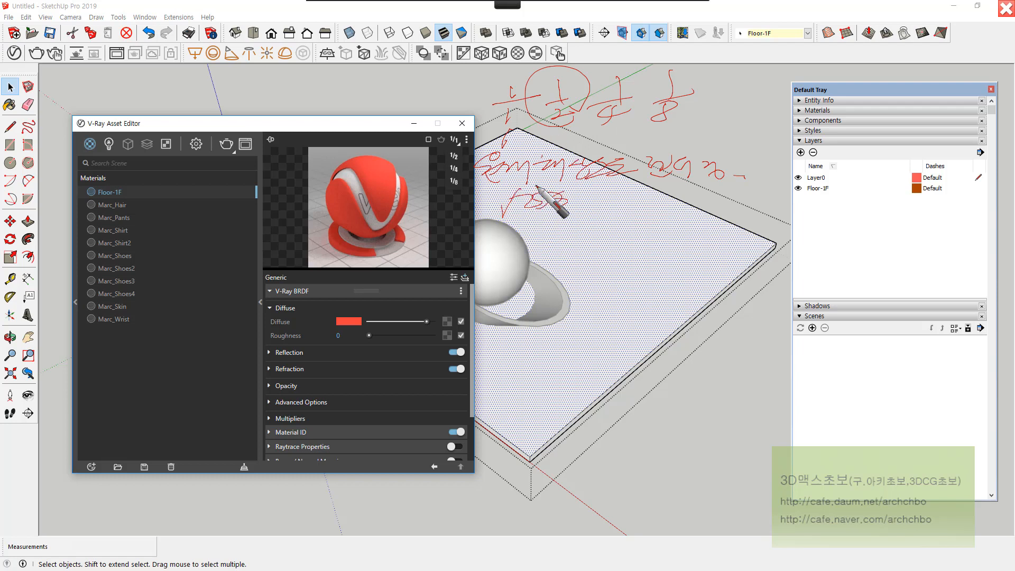
mouse_move(545, 140)
mouse_down()
mouse_move(554, 155)
mouse_move(581, 145)
mouse_move(572, 153)
mouse_up()
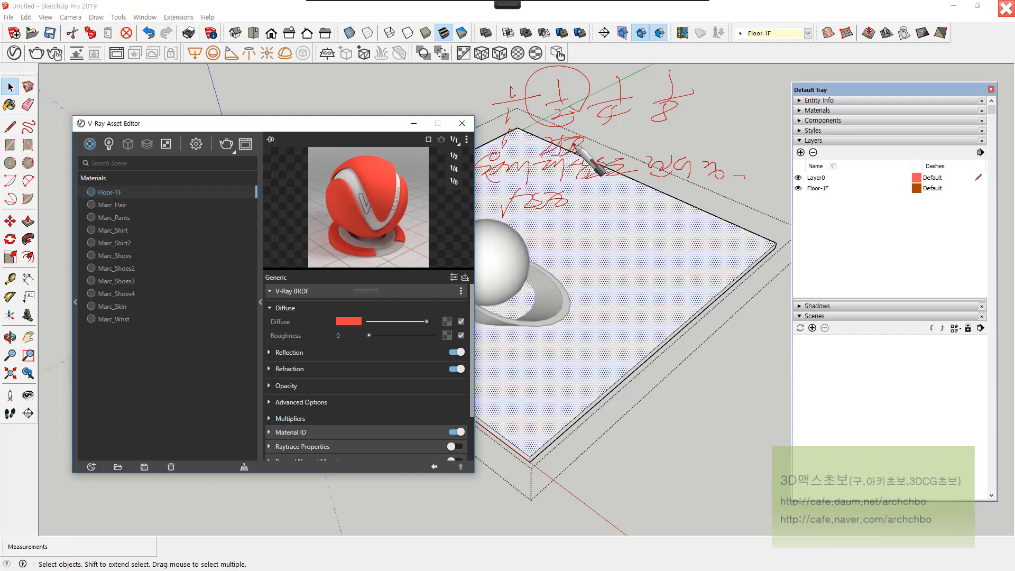
mouse_move(571, 108)
mouse_down()
mouse_move(644, 117)
mouse_move(702, 105)
mouse_up()
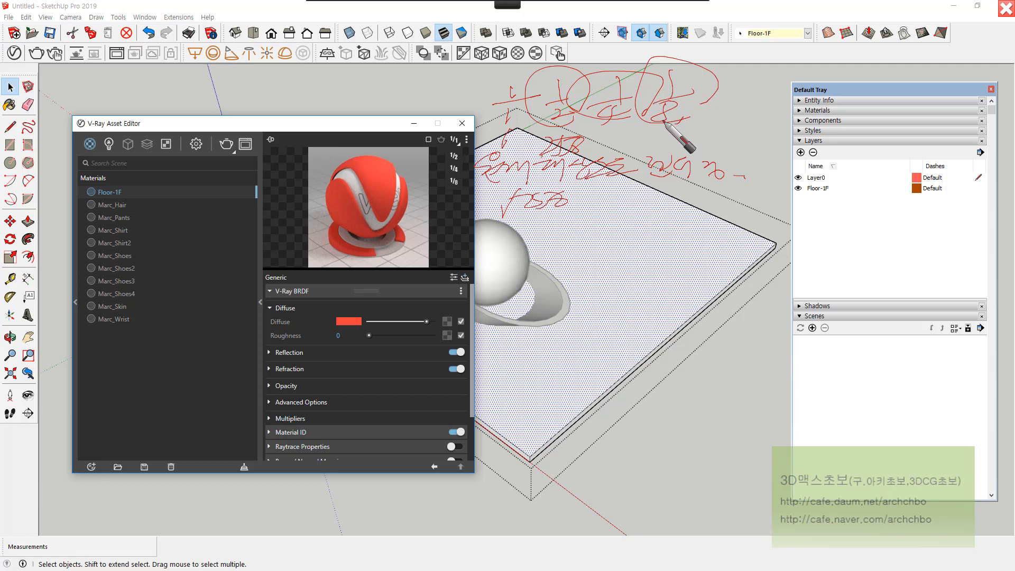
mouse_move(437, 217)
mouse_down()
mouse_move(336, 246)
mouse_move(419, 234)
mouse_up()
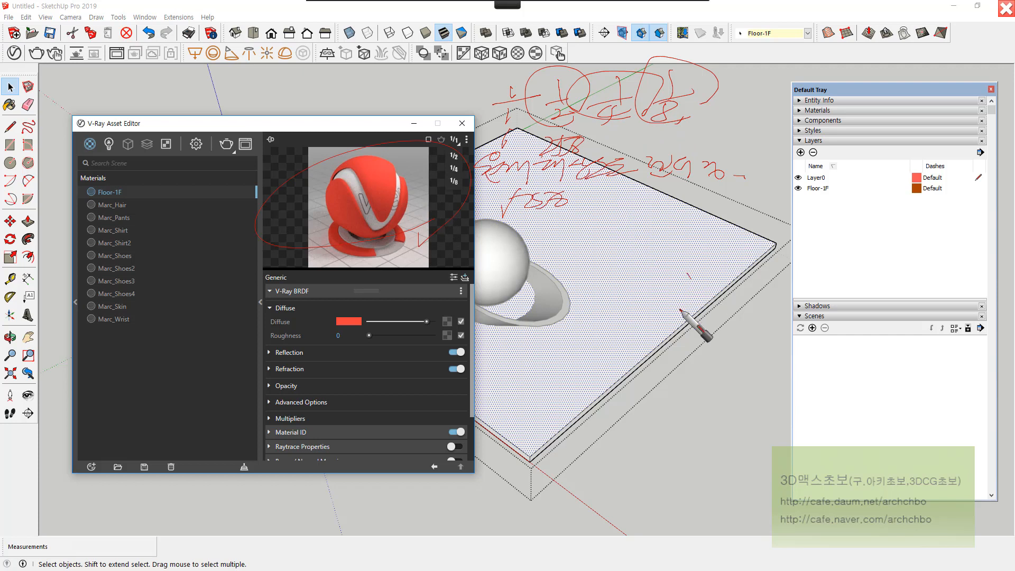
drag(681, 310, 632, 332)
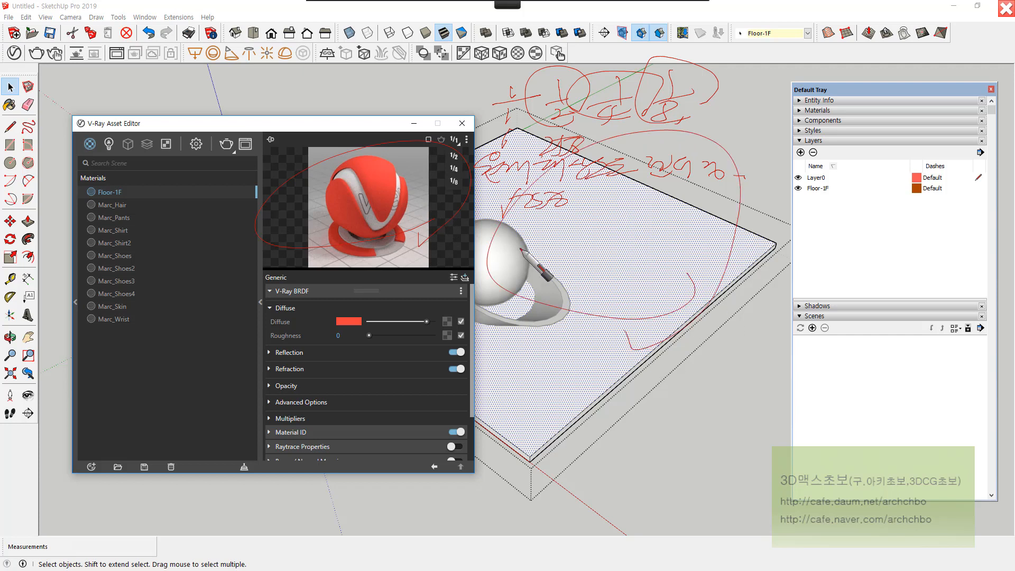
mouse_move(400, 232)
mouse_down()
mouse_move(296, 175)
mouse_move(433, 199)
mouse_up()
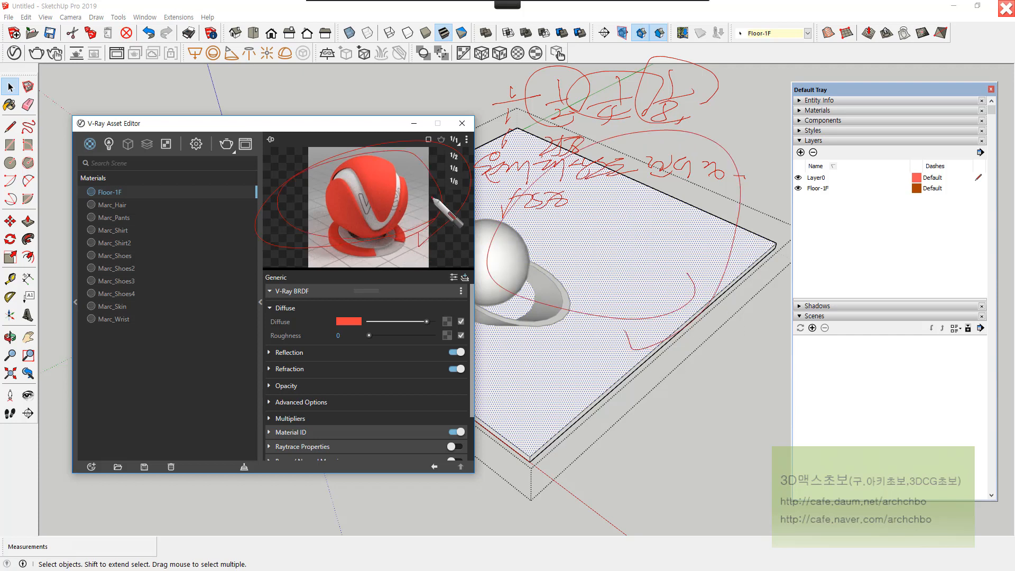
mouse_move(559, 3)
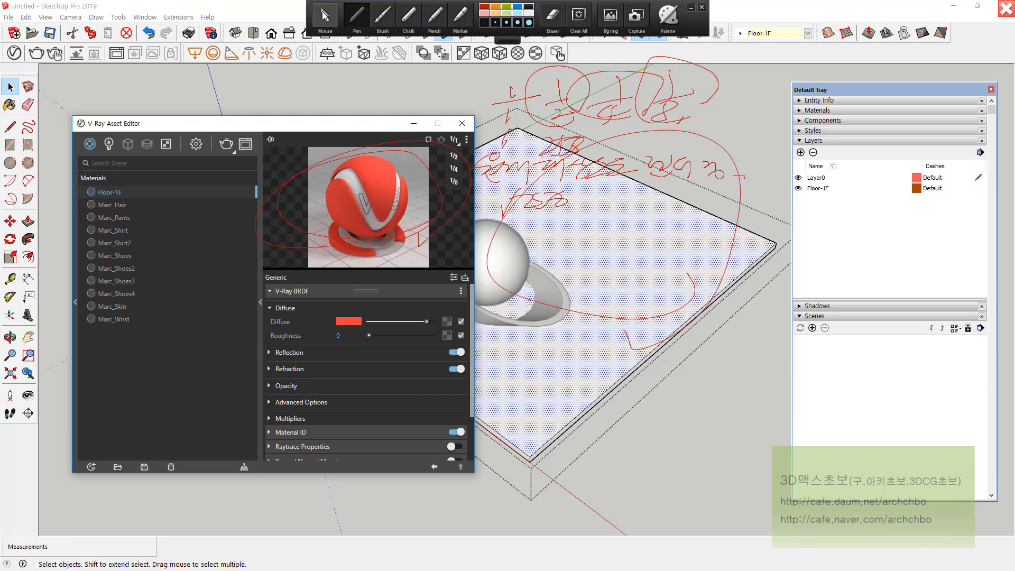
click(315, 15)
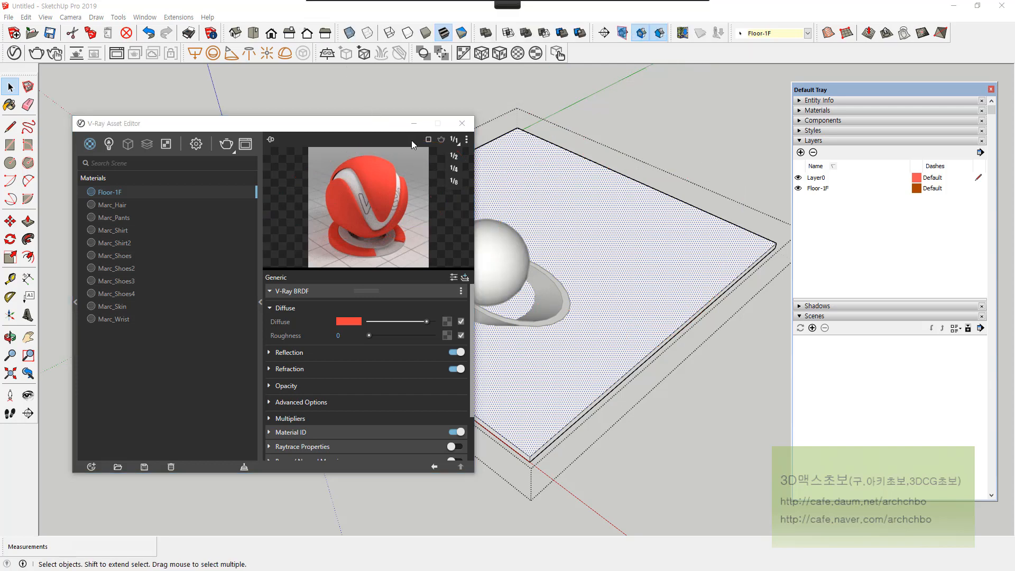
- Set the Floor-1F preview resolution to 1/8, and view the available preview scenes and material types
click(454, 181)
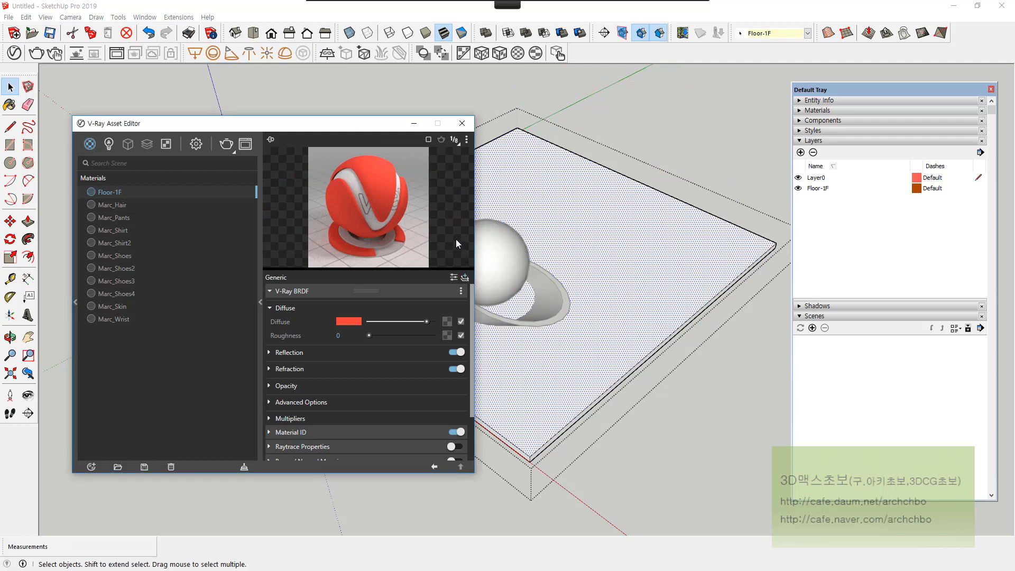
click(465, 140)
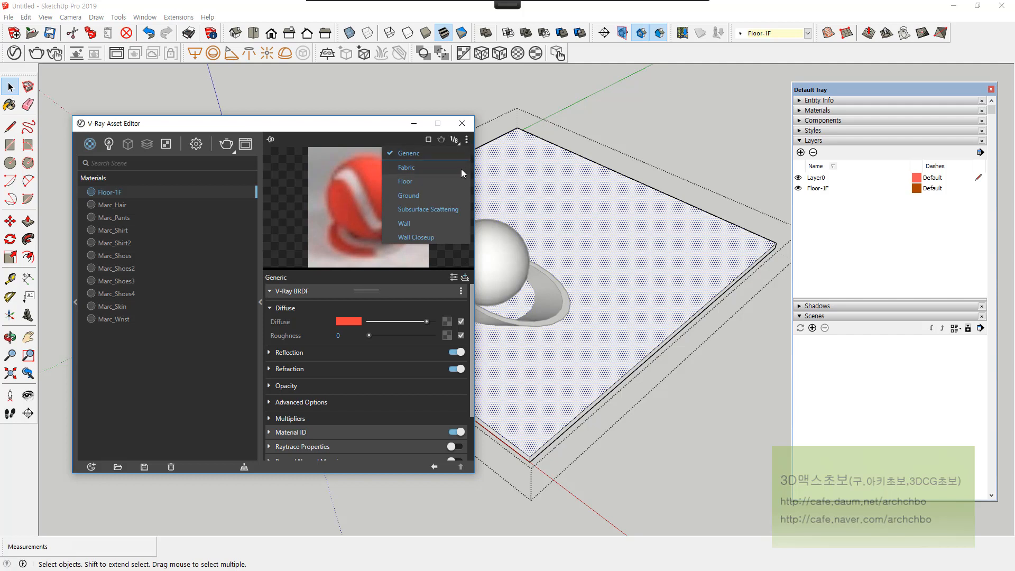
drag(378, 127, 334, 88)
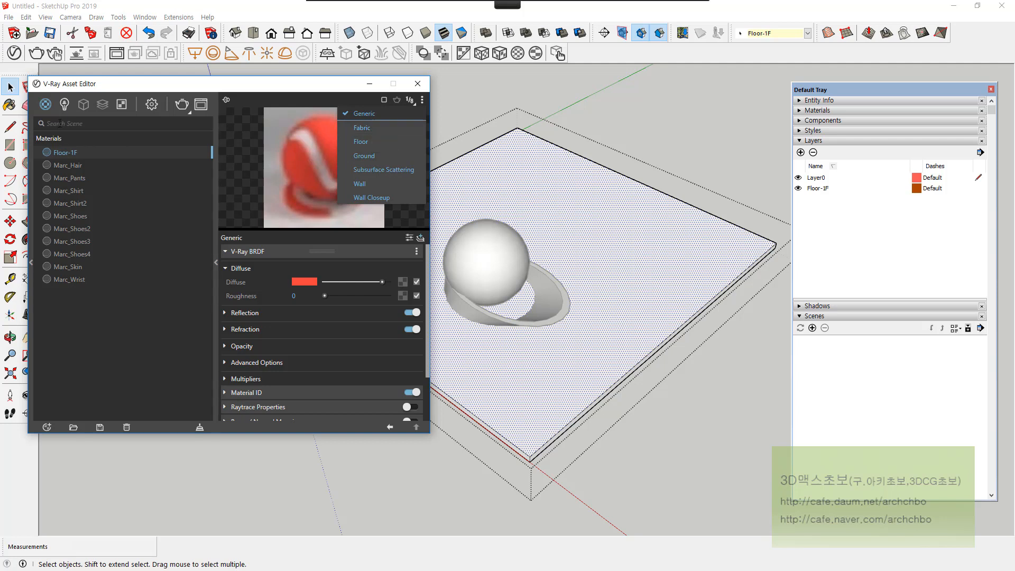
click(48, 105)
click(47, 105)
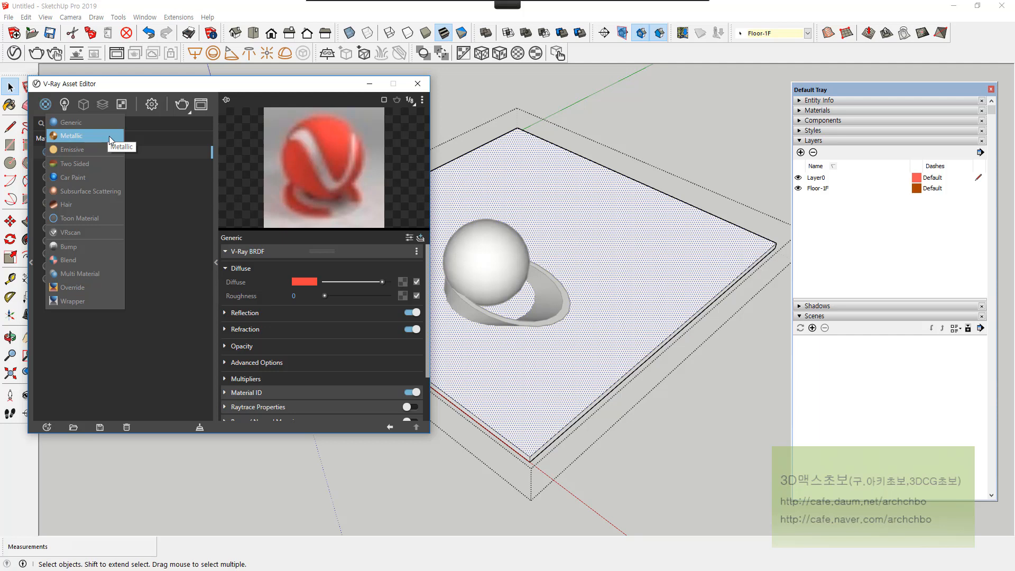
click(422, 100)
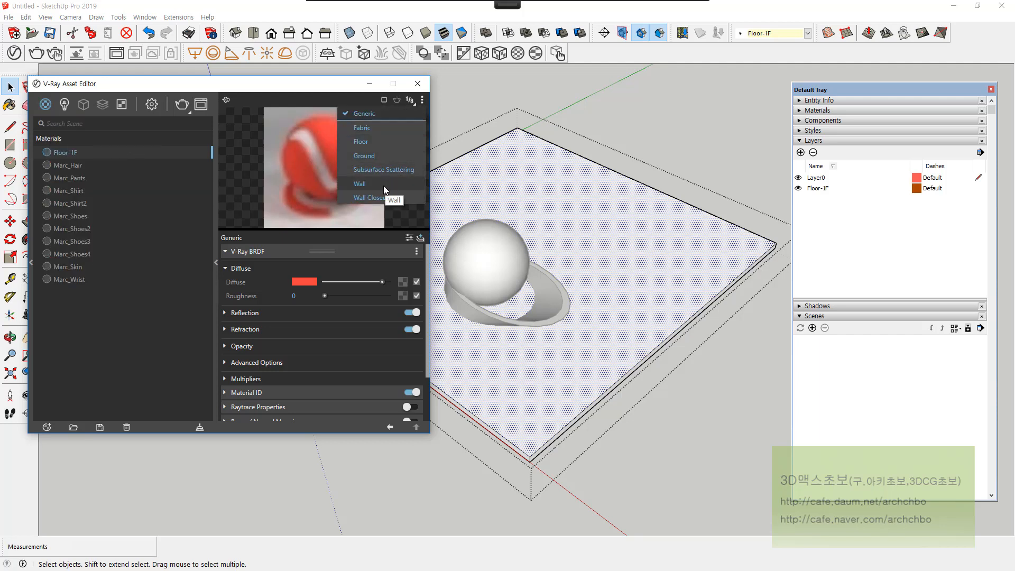
- Create a generic material named Wall and set its preview scene to Wall
click(52, 102)
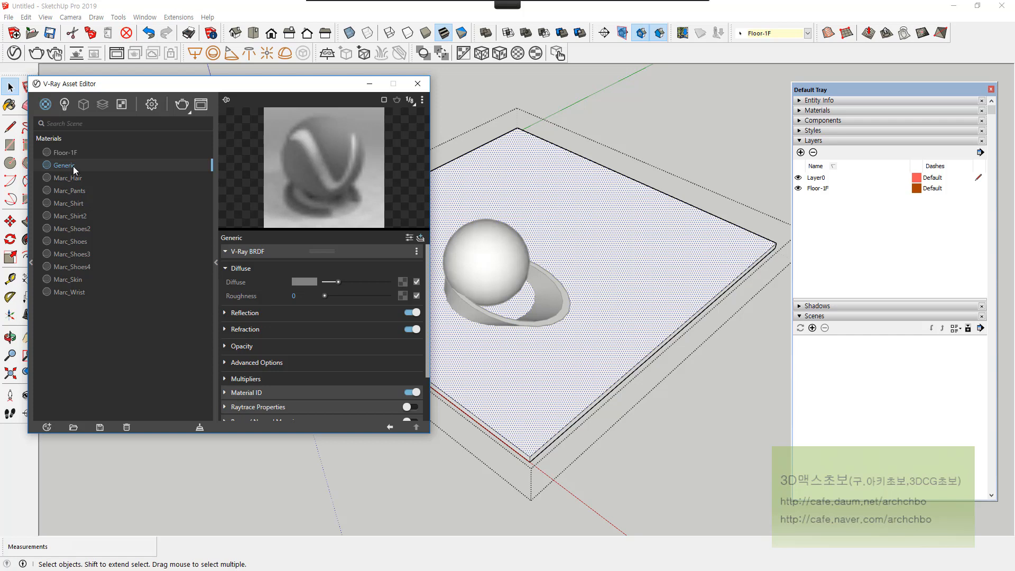
double_click(73, 166)
text(Wall)
key(BackSpace)
key(BackSpace)
text(all)
key(Return)
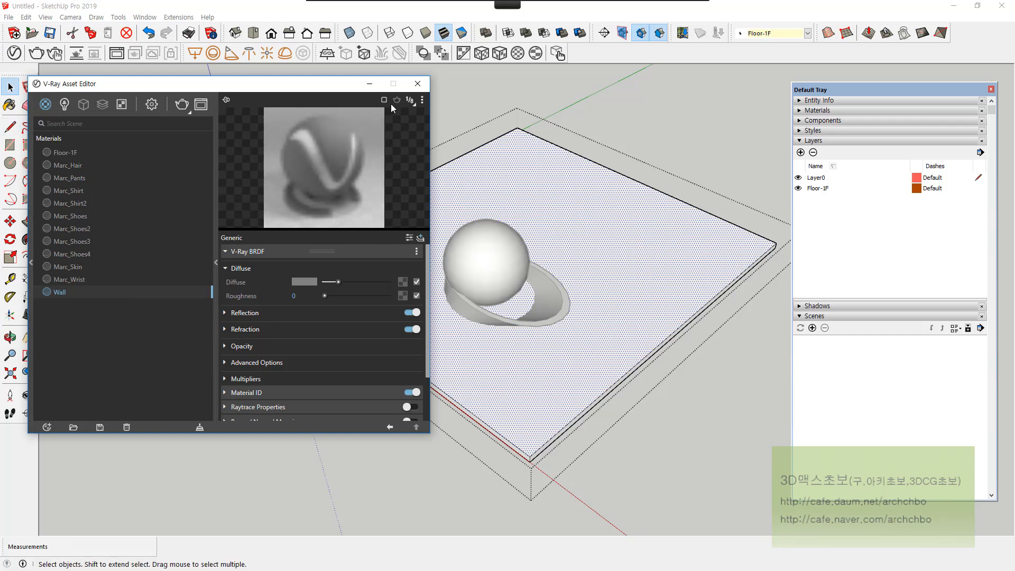
click(422, 100)
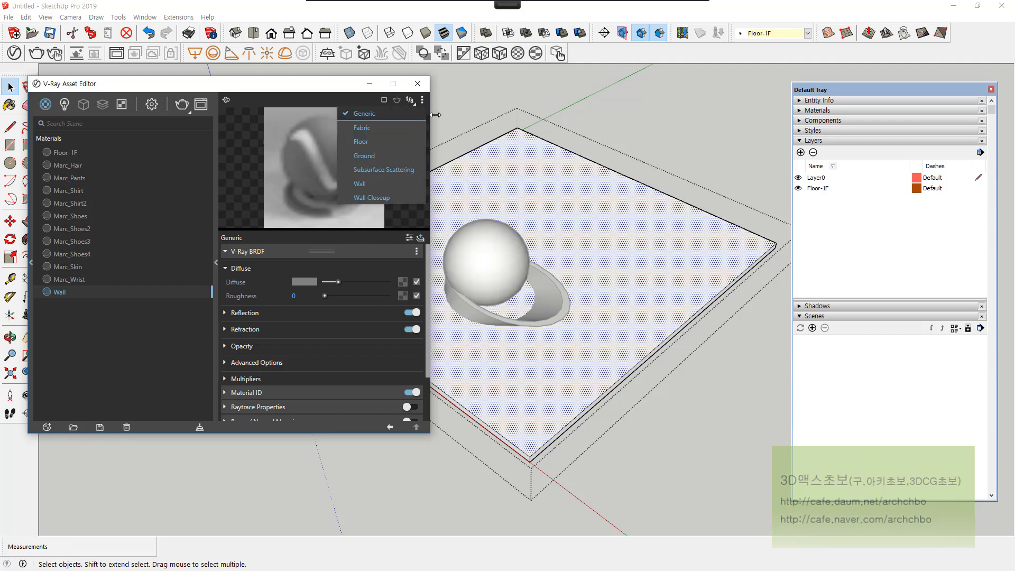
click(403, 185)
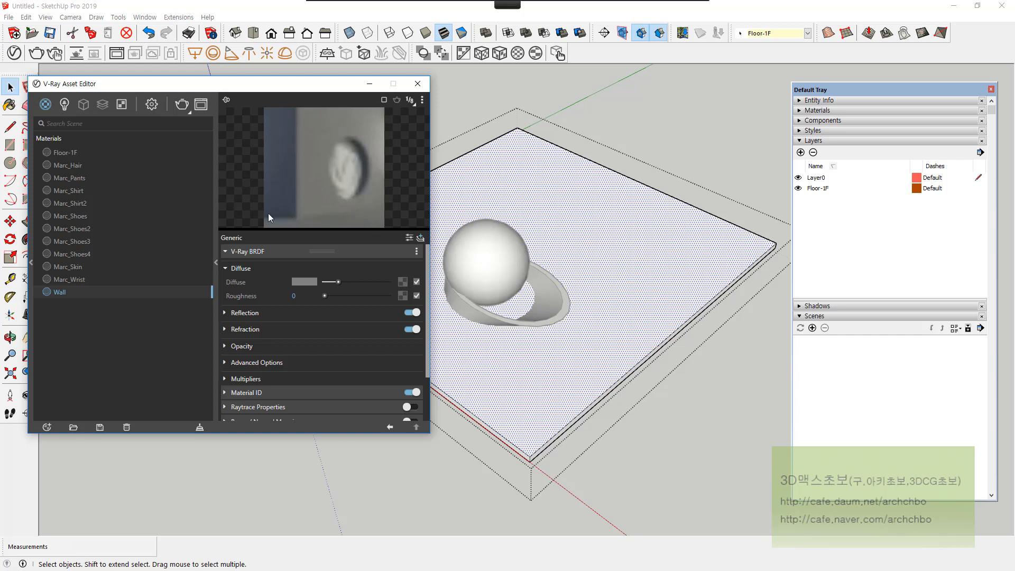
- Preview the Floor-1F material in the Floor scene, and return its preview scene to Generic
click(68, 152)
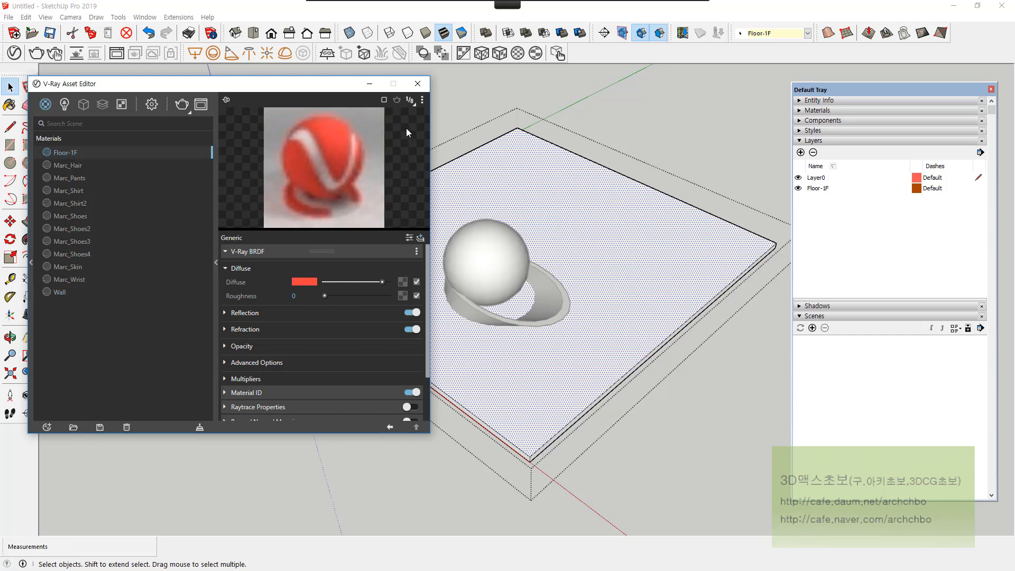
click(423, 101)
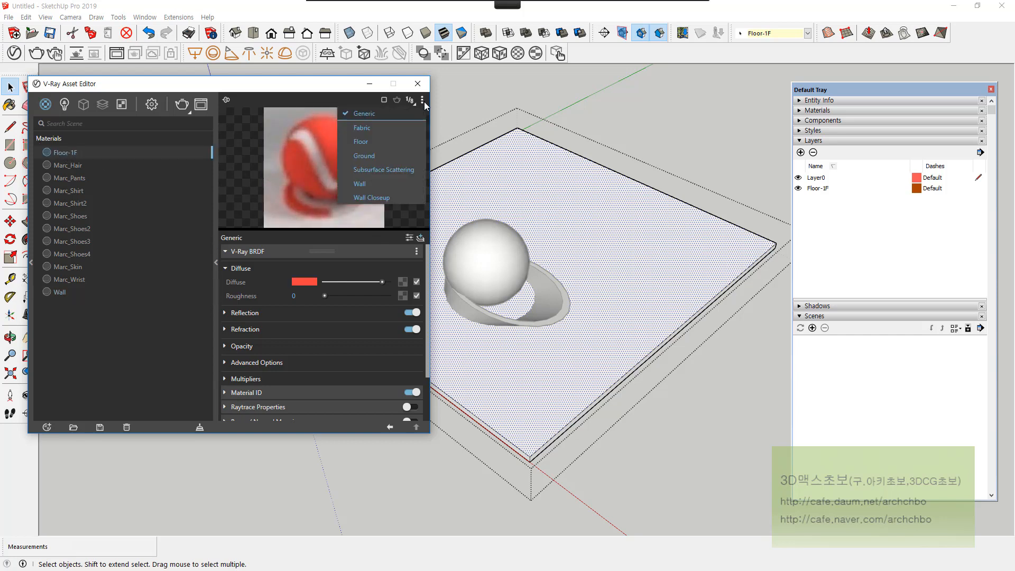
click(366, 142)
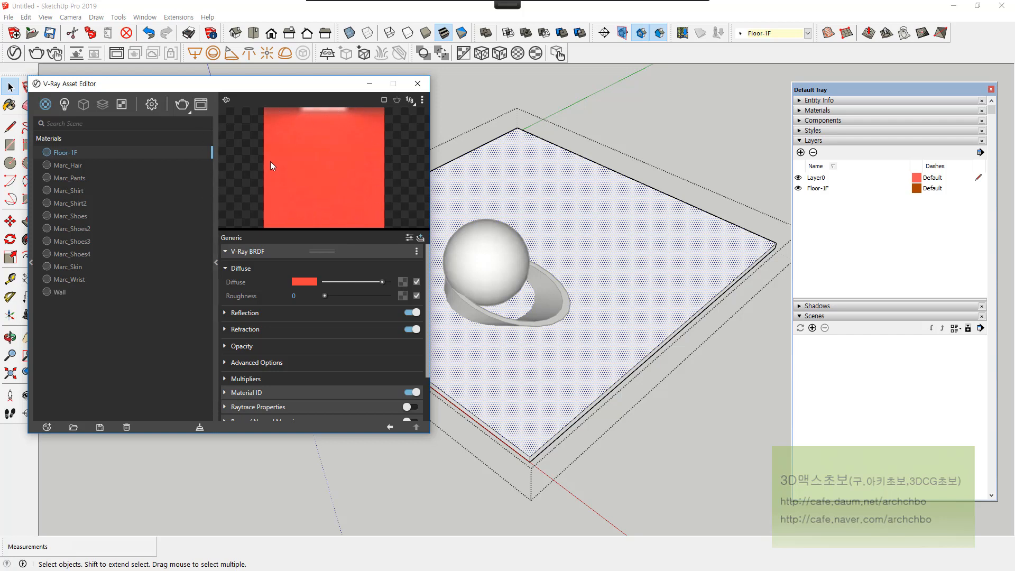
click(422, 100)
click(408, 111)
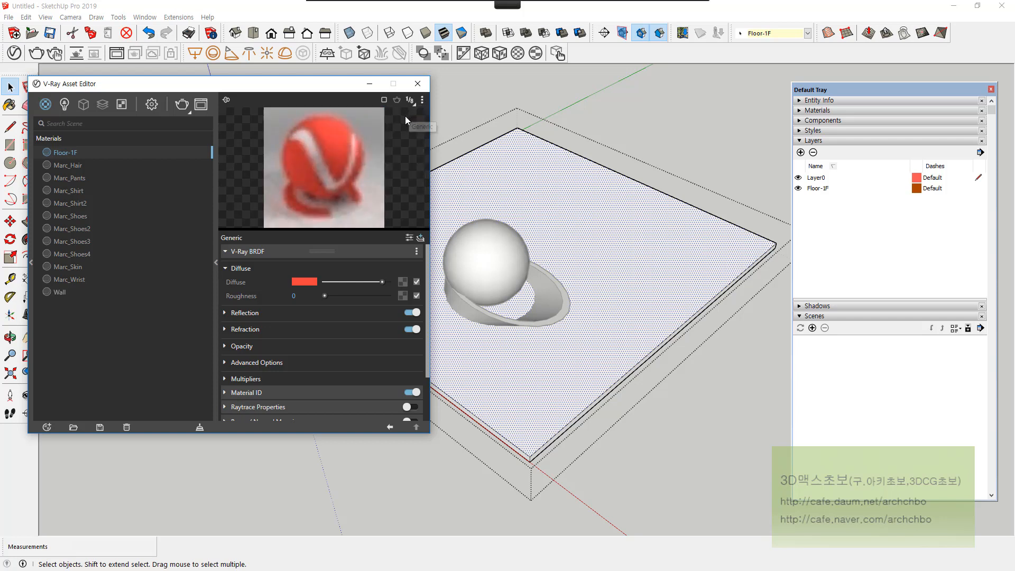
- Raise the Floor-1F material preview resolution above 1/8 and collapse the V-Ray BRDF settings
click(411, 101)
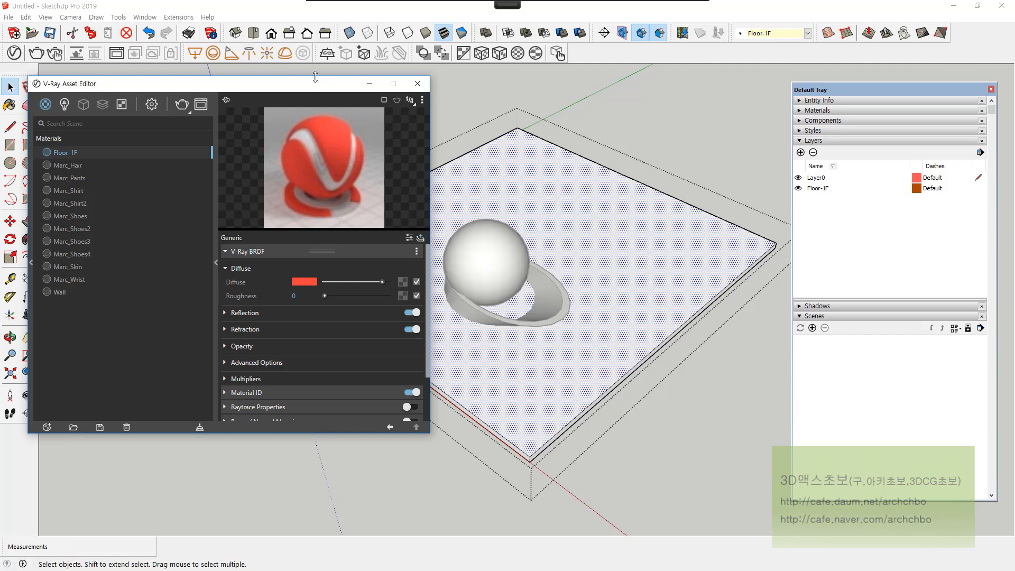
drag(322, 85, 369, 85)
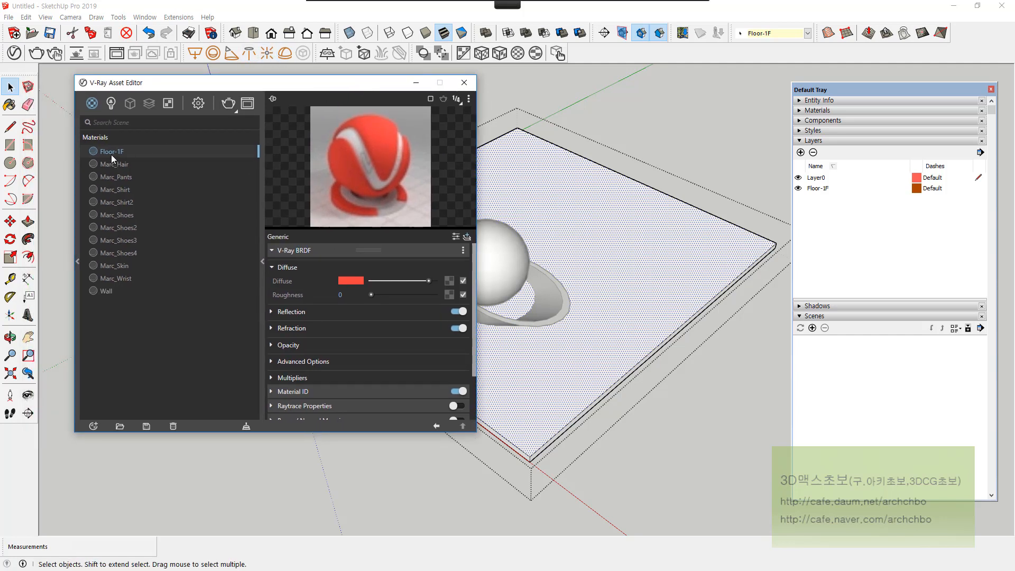
click(271, 250)
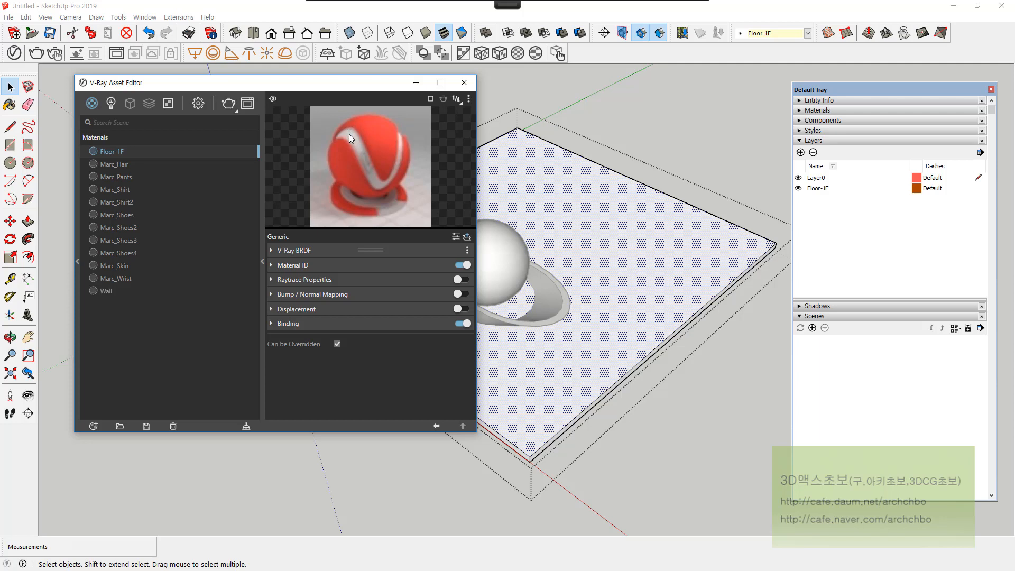
mouse_move(320, 4)
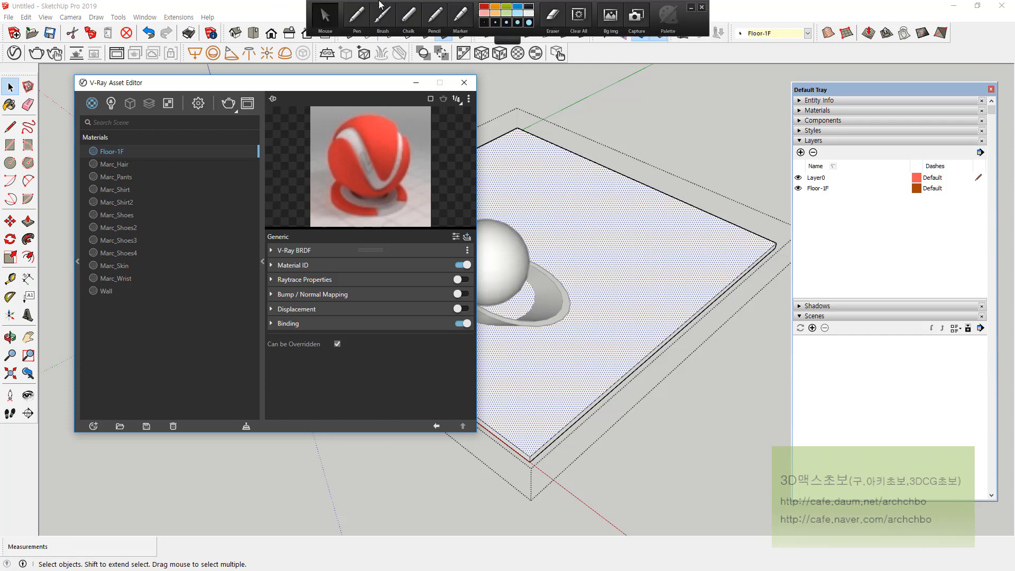
click(358, 15)
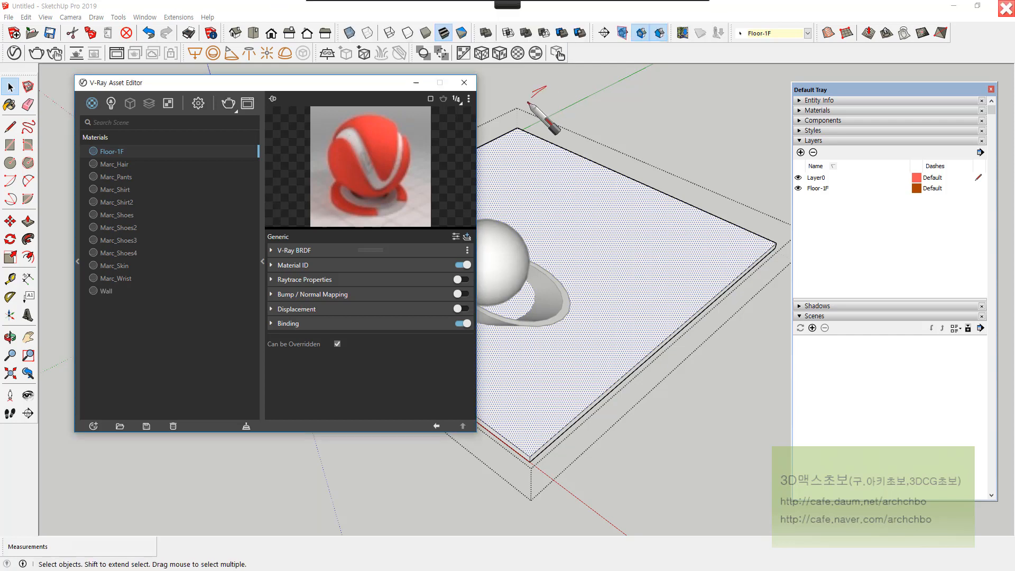
mouse_move(528, 99)
mouse_down()
mouse_move(579, 80)
mouse_move(592, 95)
mouse_move(610, 84)
mouse_move(672, 93)
mouse_up()
mouse_move(559, 129)
mouse_down()
mouse_move(578, 153)
mouse_move(587, 141)
mouse_move(717, 143)
mouse_move(698, 133)
mouse_move(718, 142)
mouse_move(620, 189)
mouse_move(570, 180)
mouse_move(588, 201)
mouse_move(647, 201)
mouse_move(737, 171)
mouse_move(751, 189)
mouse_move(796, 197)
mouse_move(820, 185)
mouse_move(712, 95)
mouse_move(750, 83)
mouse_move(747, 103)
mouse_move(787, 81)
mouse_move(692, 138)
mouse_move(758, 149)
mouse_move(746, 154)
mouse_up()
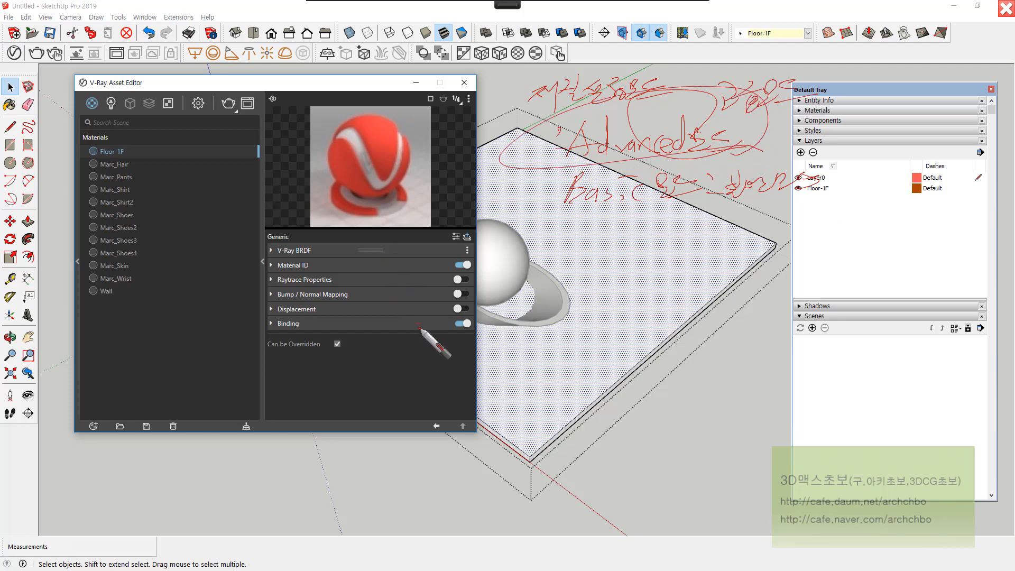
drag(432, 329, 429, 331)
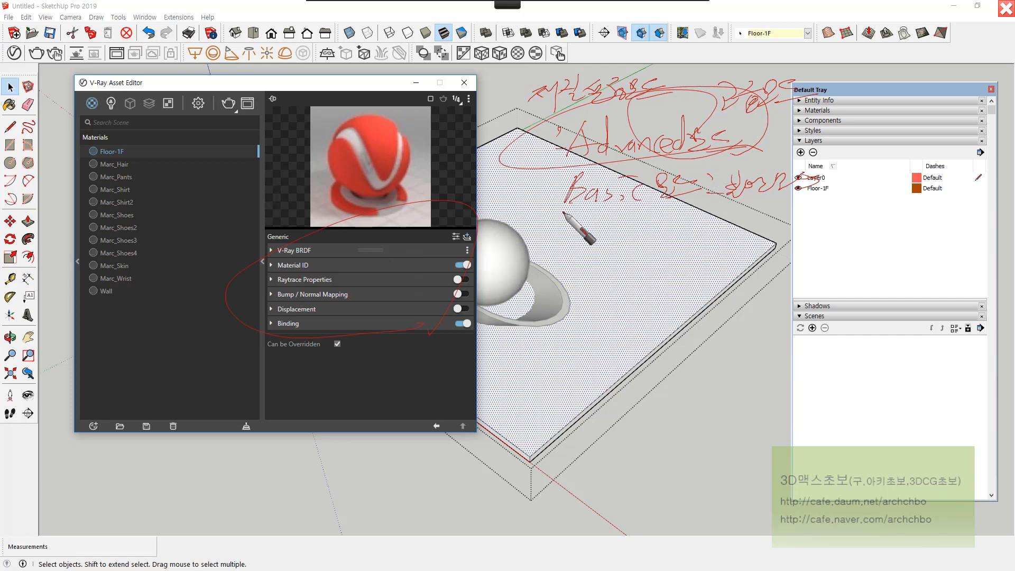
drag(561, 212, 768, 202)
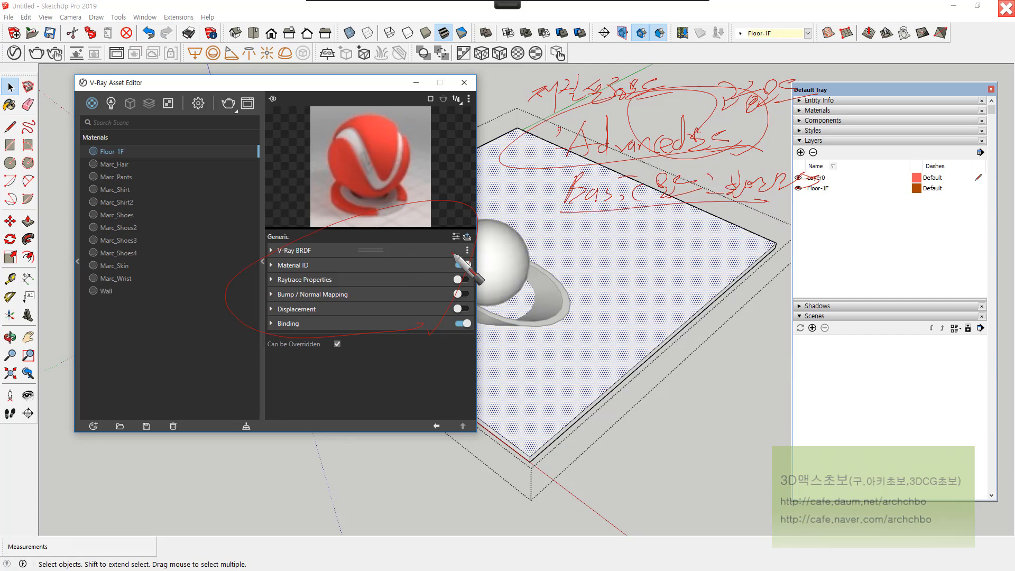
mouse_move(693, 4)
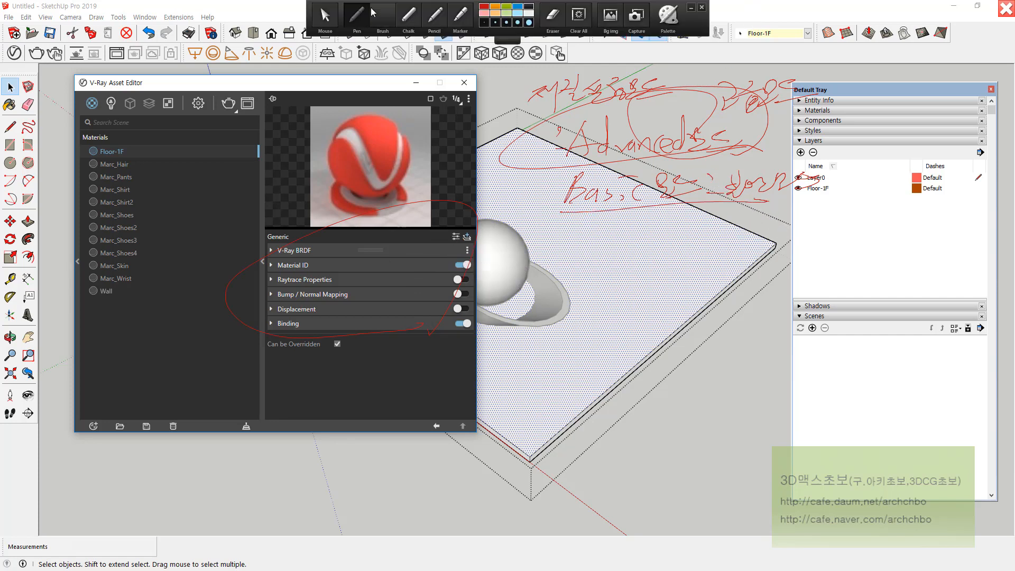
click(326, 17)
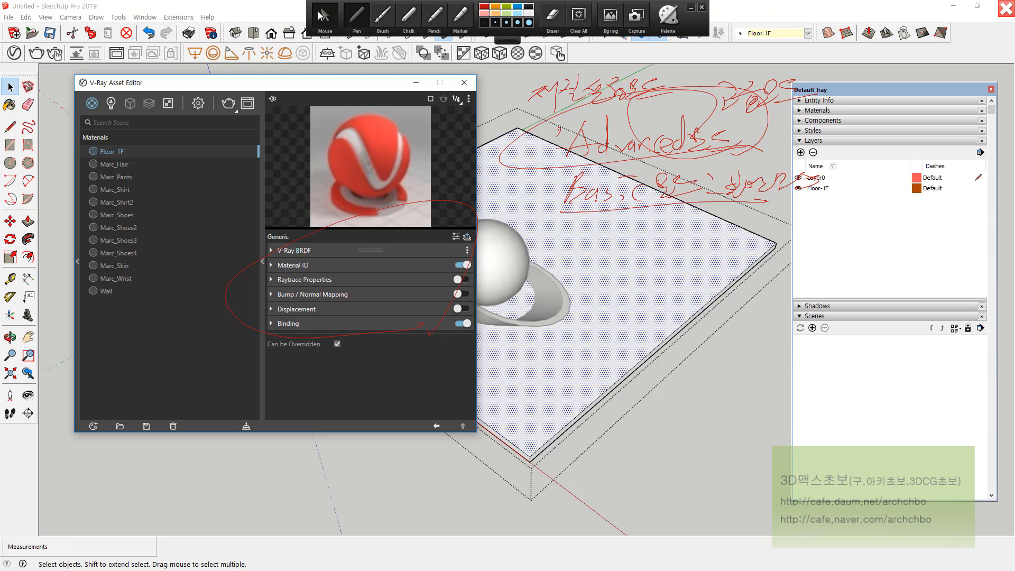
- Switch the Floor-1F material settings to basic mode and back to advanced mode
click(458, 237)
click(457, 238)
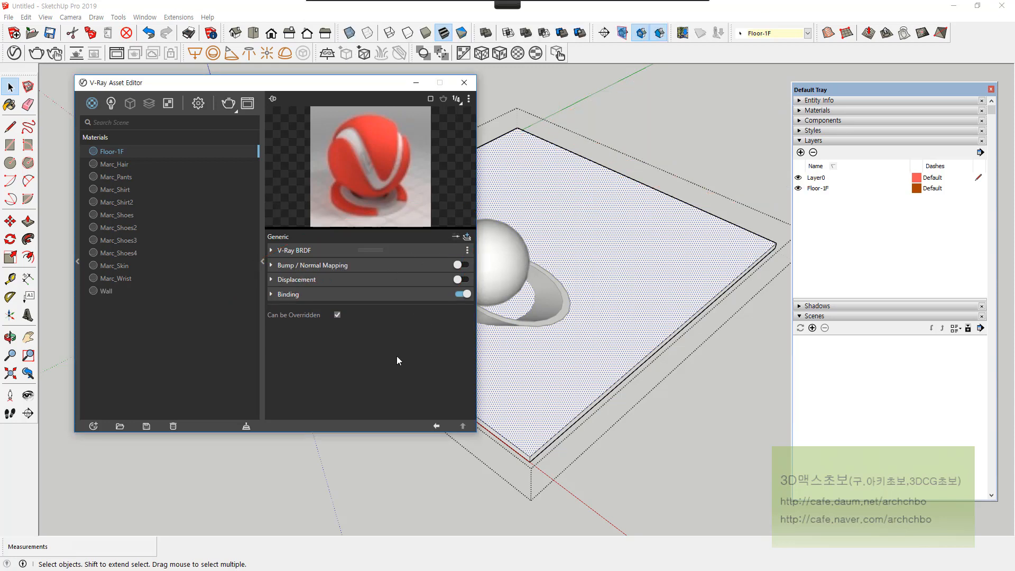
click(456, 238)
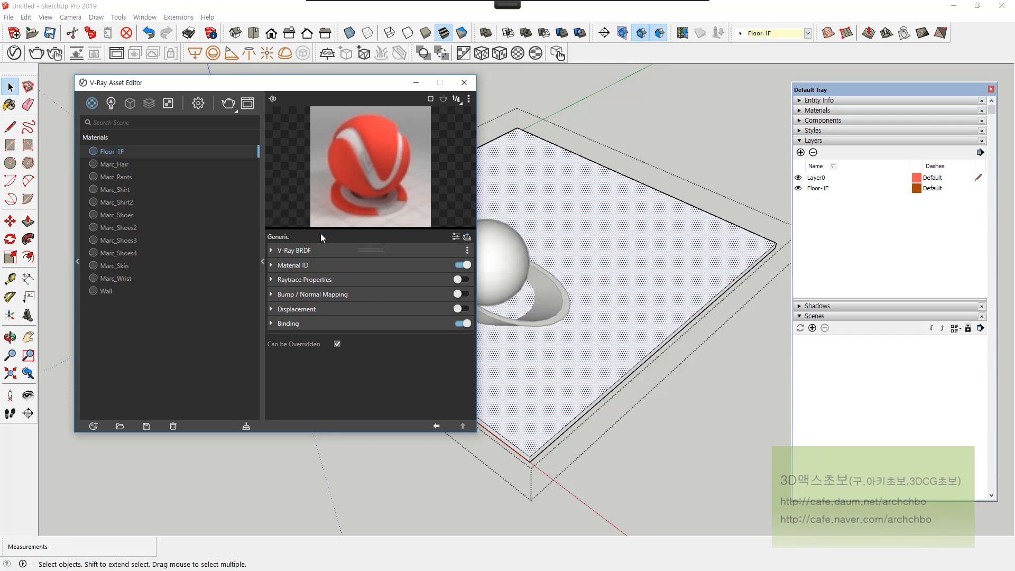
- View the layer types that can be added to Floor-1F, and expand its V-Ray BRDF settings
click(467, 237)
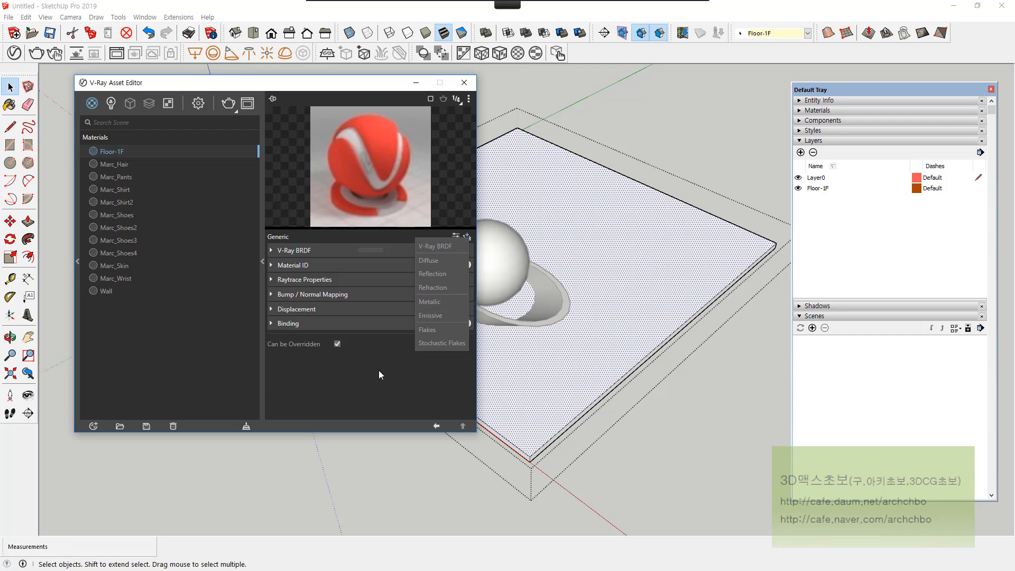
click(280, 252)
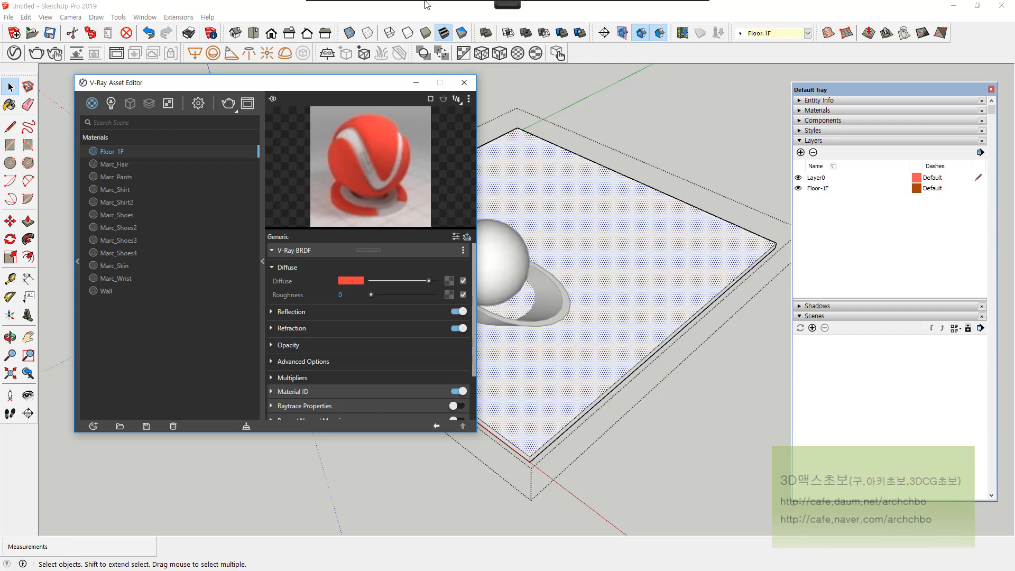
mouse_move(385, 4)
click(356, 12)
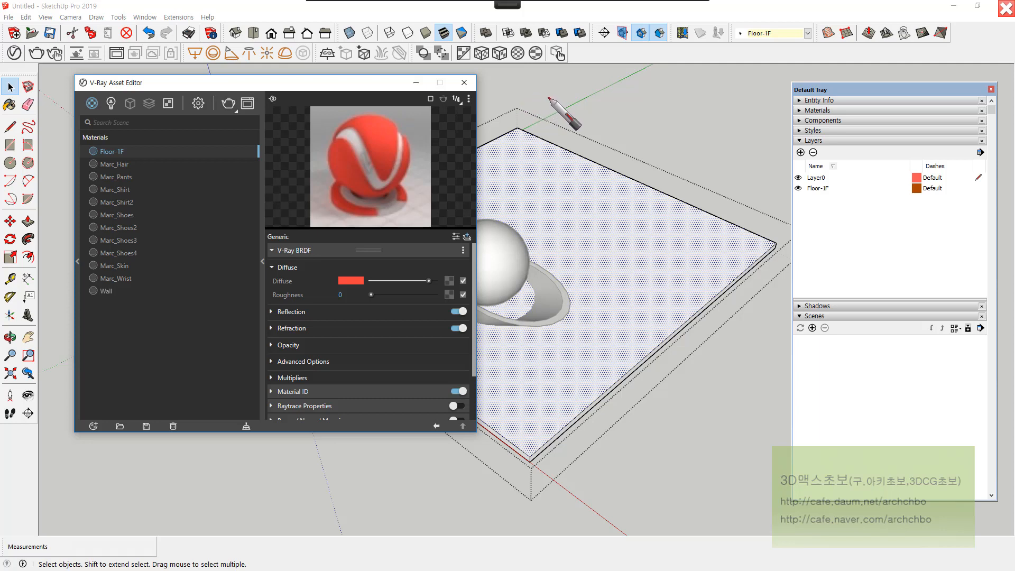
drag(528, 99, 523, 114)
drag(540, 95, 547, 116)
drag(566, 96, 552, 109)
drag(558, 102, 584, 112)
mouse_move(601, 97)
mouse_down()
mouse_move(619, 92)
mouse_move(610, 104)
mouse_move(620, 105)
mouse_up()
mouse_move(614, 106)
mouse_down()
mouse_move(628, 111)
mouse_move(624, 102)
mouse_up()
drag(625, 103, 638, 110)
mouse_move(644, 104)
mouse_down()
mouse_move(672, 95)
mouse_move(656, 110)
mouse_up()
drag(678, 104, 681, 107)
mouse_move(704, 88)
mouse_down()
mouse_move(694, 100)
mouse_move(708, 99)
mouse_up()
drag(683, 109, 711, 101)
drag(713, 96, 723, 107)
mouse_move(734, 84)
mouse_down()
mouse_move(733, 106)
mouse_move(757, 102)
mouse_up()
mouse_move(778, 86)
mouse_down()
mouse_move(772, 110)
mouse_move(789, 109)
mouse_up()
mouse_move(729, 119)
mouse_down()
mouse_move(575, 142)
mouse_move(587, 188)
mouse_up()
drag(608, 179, 594, 224)
drag(621, 175, 638, 187)
drag(643, 183, 683, 161)
drag(680, 181, 712, 164)
drag(694, 174, 742, 167)
drag(718, 179, 744, 203)
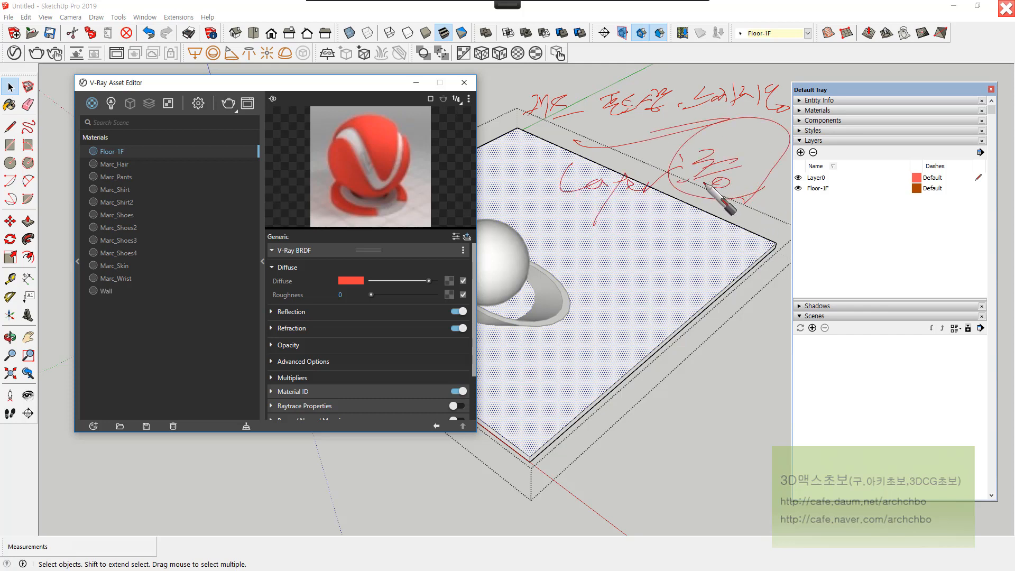
mouse_move(615, 368)
mouse_down()
mouse_move(699, 353)
mouse_move(713, 392)
mouse_move(691, 360)
mouse_up()
mouse_move(601, 388)
mouse_down()
mouse_move(581, 485)
mouse_move(596, 442)
mouse_move(568, 454)
mouse_move(618, 400)
mouse_up()
mouse_move(663, 313)
mouse_down()
mouse_move(587, 335)
mouse_move(750, 297)
mouse_move(607, 324)
mouse_move(536, 353)
mouse_up()
mouse_move(499, 355)
mouse_down()
mouse_move(525, 366)
mouse_move(519, 376)
mouse_up()
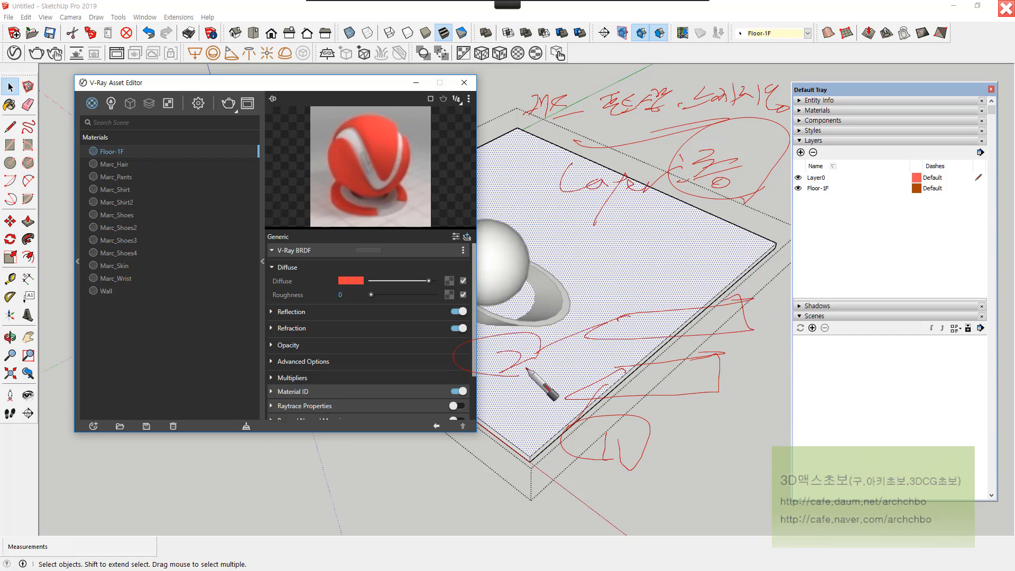
mouse_move(656, 232)
mouse_down()
mouse_move(737, 264)
mouse_move(777, 267)
mouse_move(570, 243)
mouse_move(547, 274)
mouse_up()
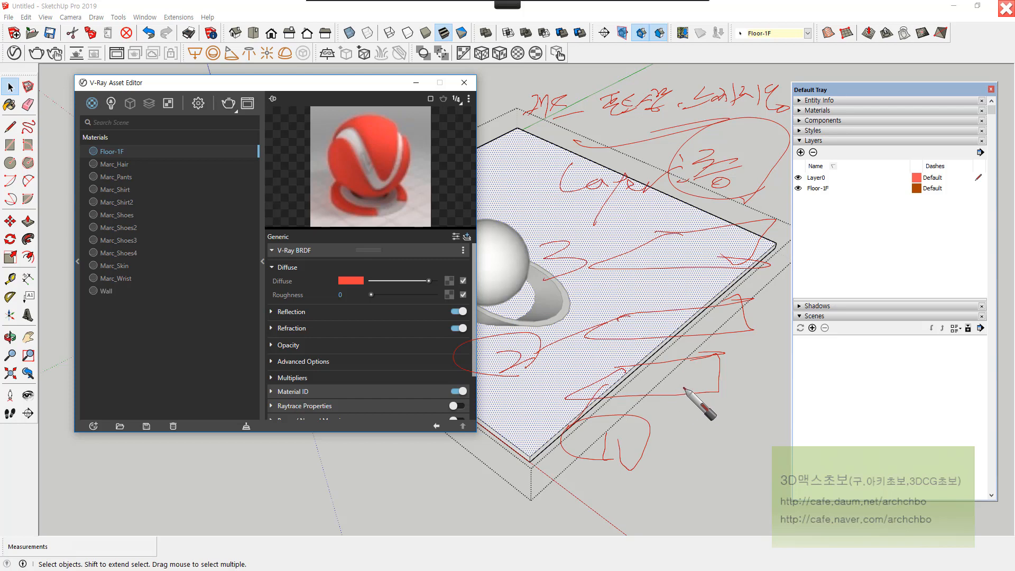
drag(692, 331, 696, 327)
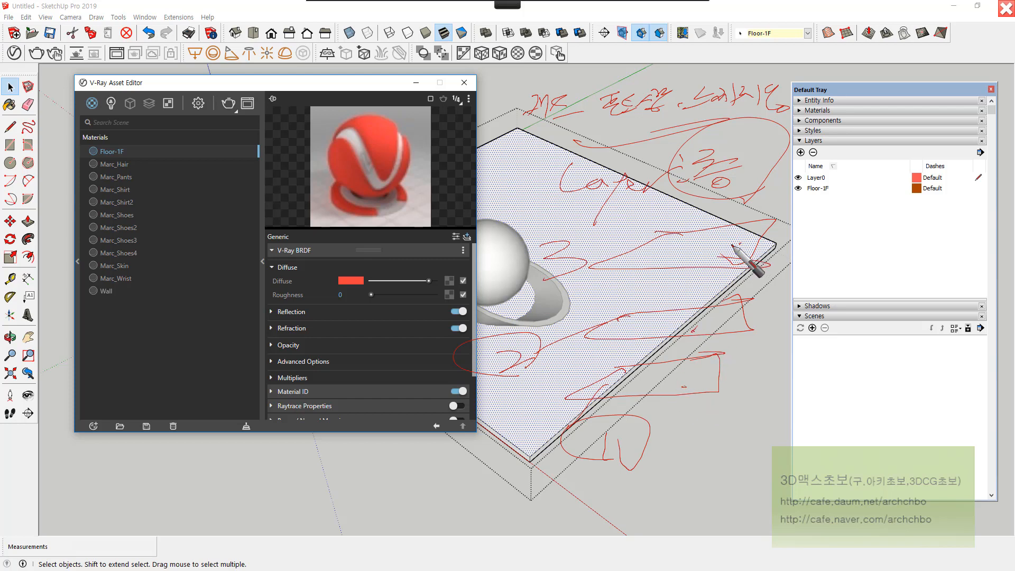
mouse_move(732, 244)
mouse_down()
mouse_move(752, 300)
mouse_move(749, 331)
mouse_up()
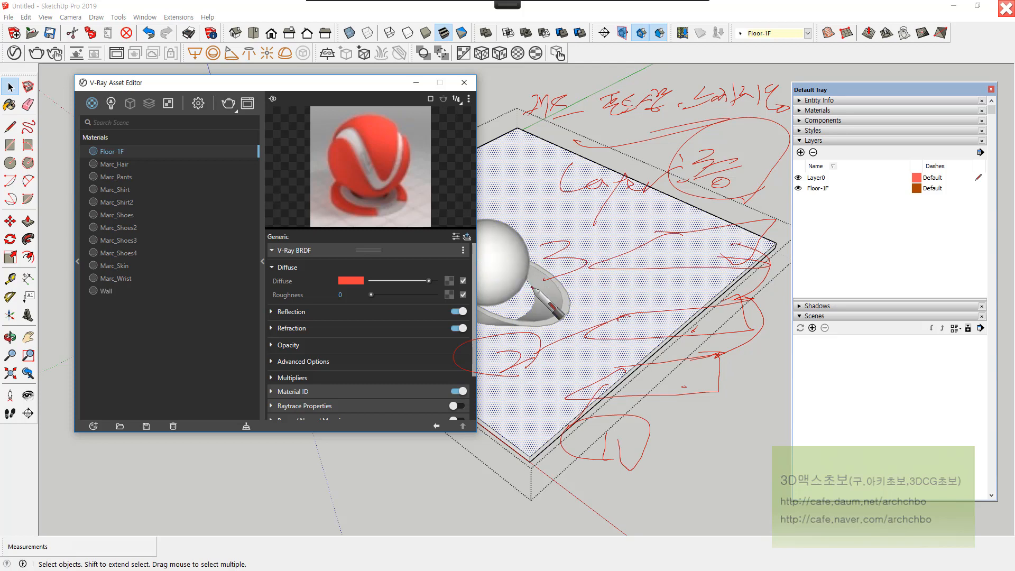
drag(532, 284, 607, 277)
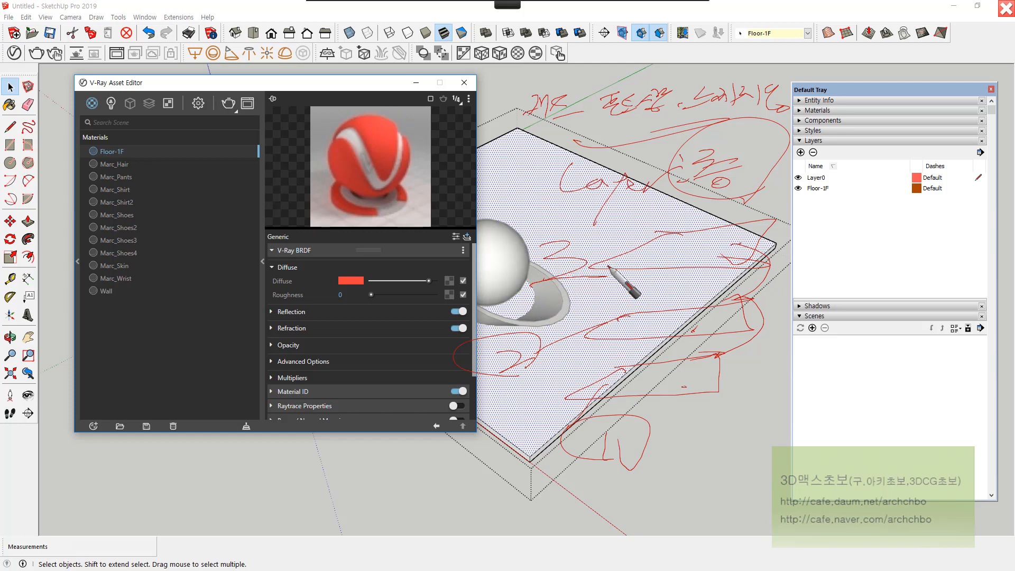
drag(509, 260, 771, 284)
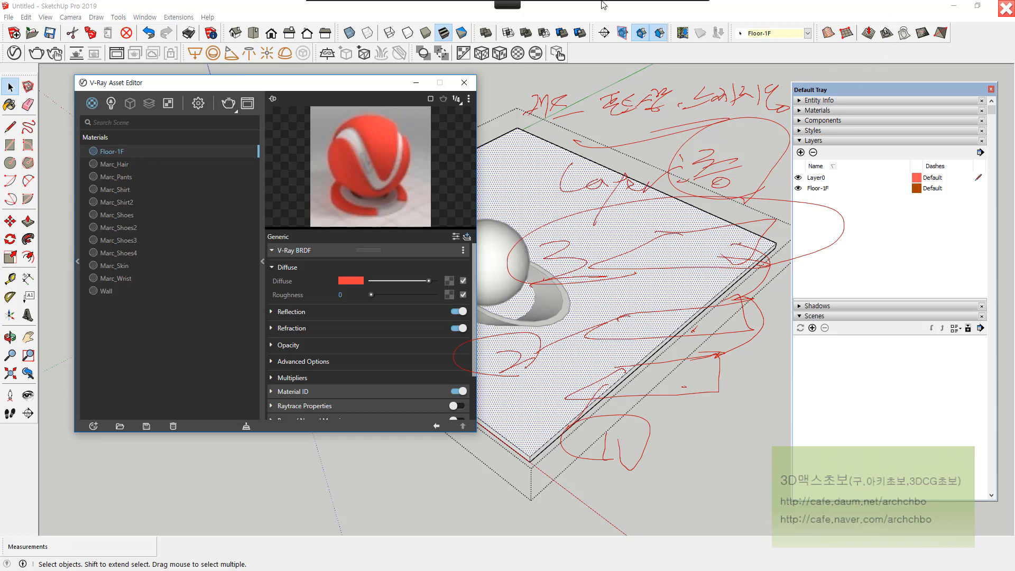
mouse_move(605, 4)
click(337, 16)
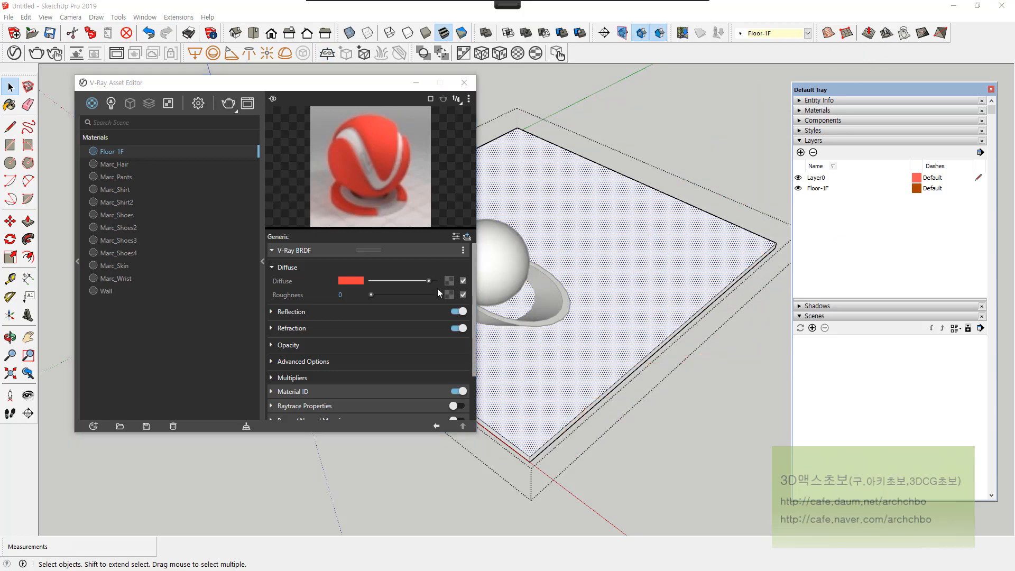